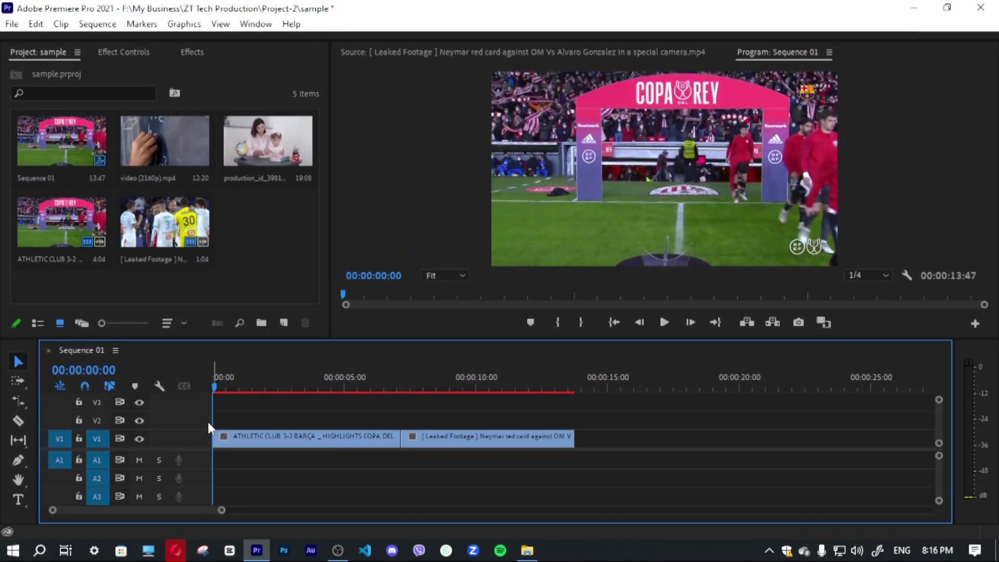
Marquee-select both clips on video track V1 and clear the selection.
left_click(314, 435)
left_click_drag(323, 443, 498, 455)
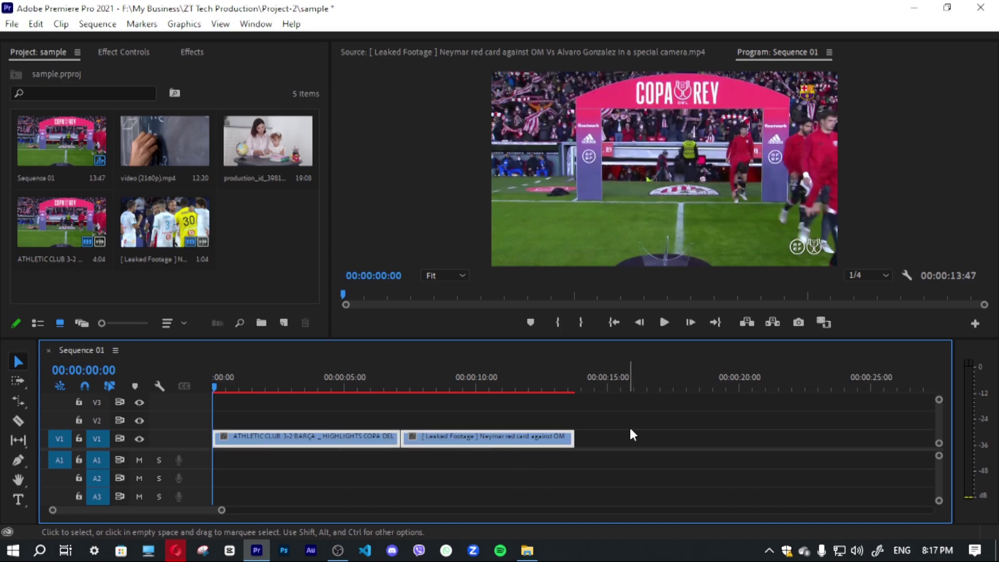
mouse_move(412, 436)
left_mouse_down()
mouse_move(440, 446)
mouse_move(413, 437)
left_mouse_up()
left_click(346, 419)
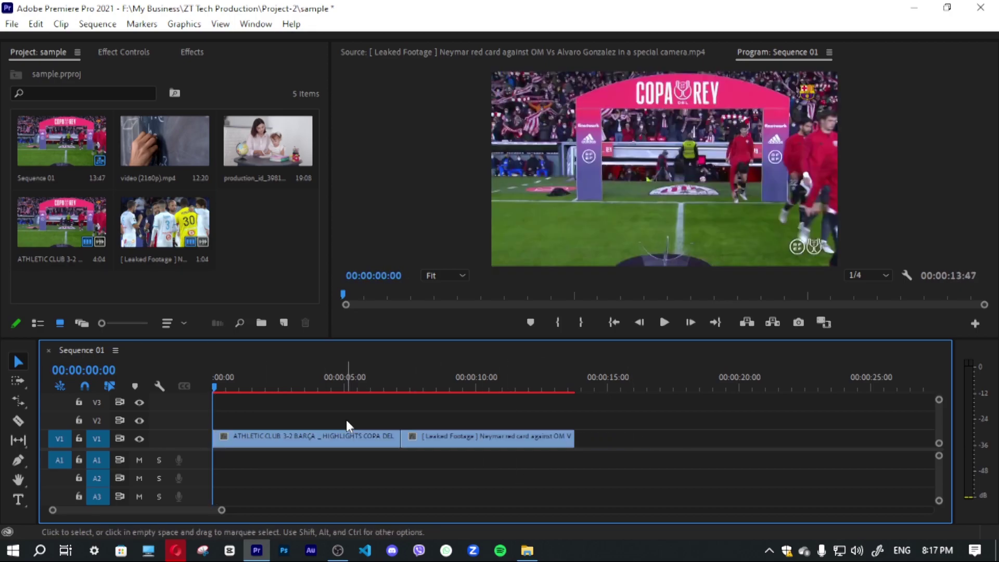
left_click(122, 54)
left_click(31, 54)
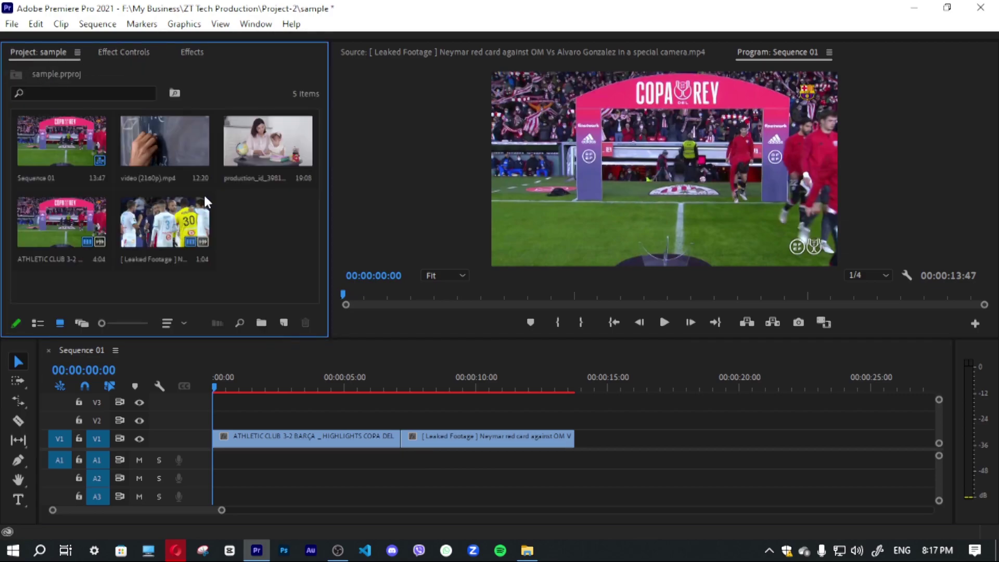
left_click(375, 403)
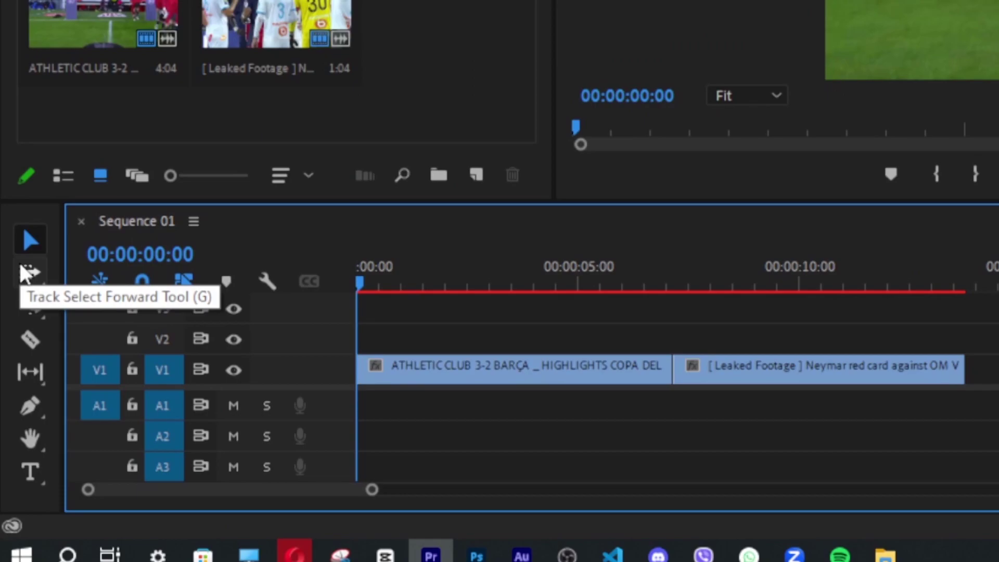
Select both clips on video track V1 at once with the Track Select Forward tool.
left_click(23, 271)
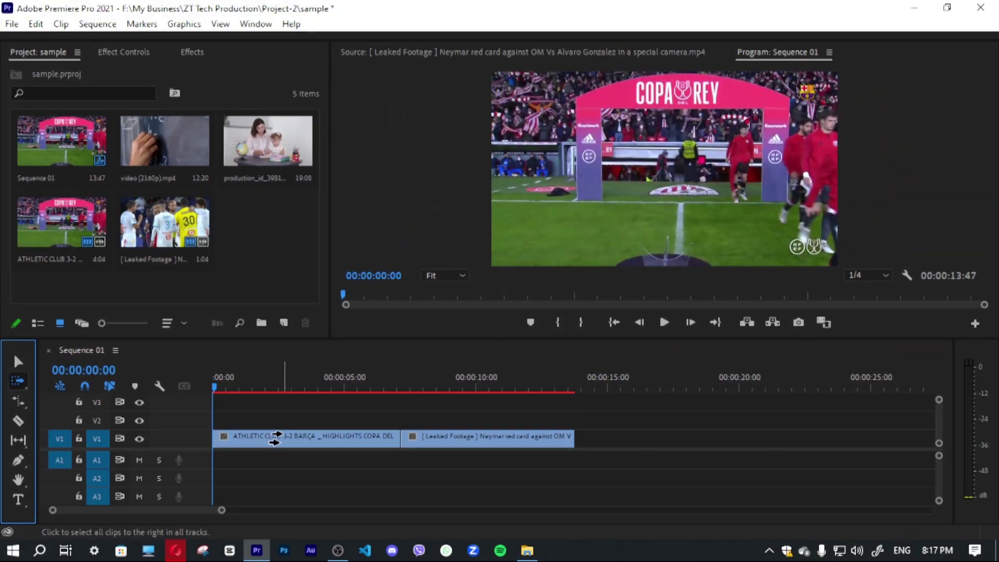
left_click_drag(459, 367, 603, 371)
left_click_drag(352, 434, 231, 436)
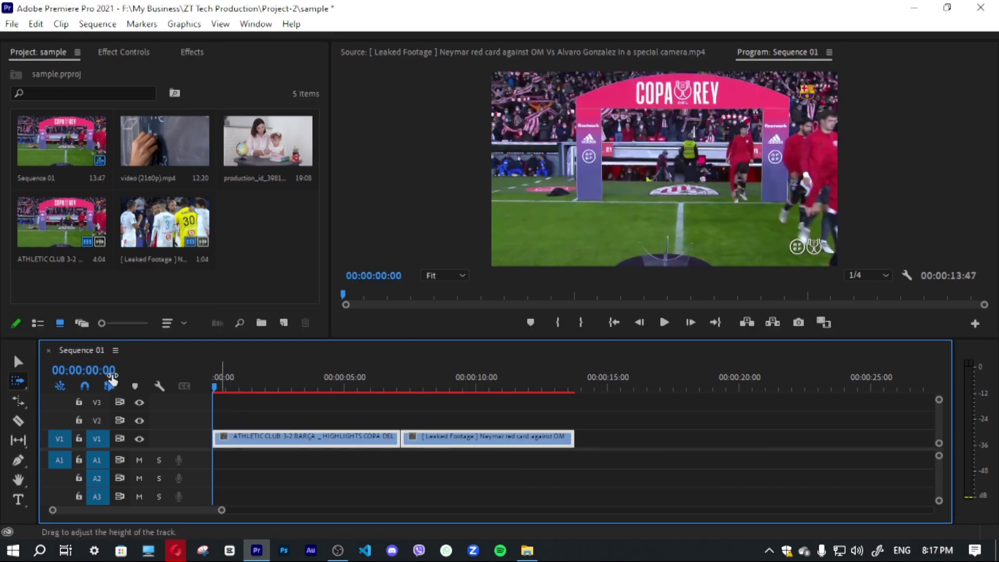
Return to the Selection tool, marquee-select the two V1 clips and deselect them.
left_click(13, 363)
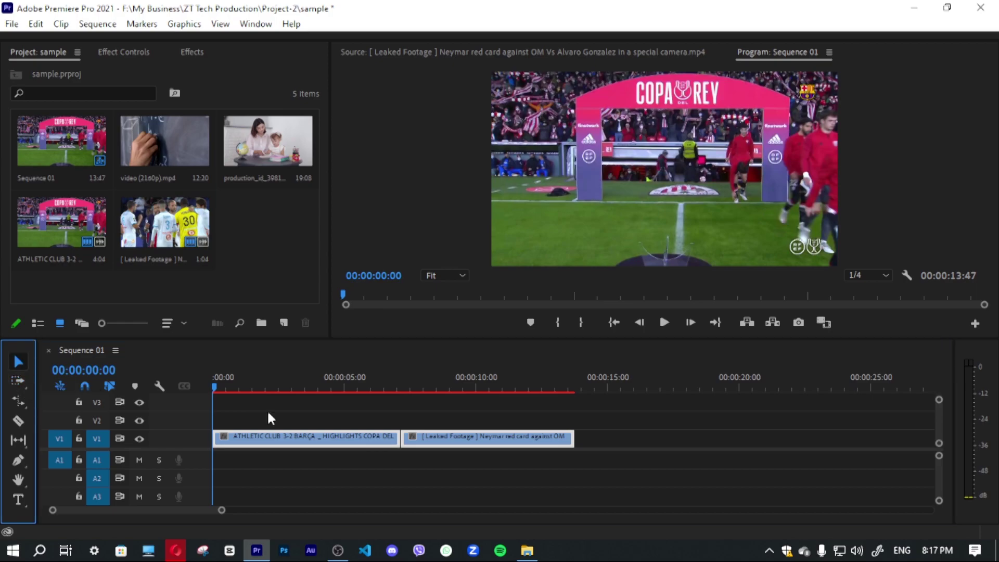
left_click_drag(285, 401, 519, 473)
mouse_move(317, 434)
left_mouse_down()
mouse_move(324, 426)
mouse_move(350, 439)
mouse_move(339, 448)
mouse_move(371, 468)
mouse_move(256, 449)
mouse_move(327, 426)
mouse_move(296, 441)
mouse_move(307, 432)
left_mouse_up()
left_click(330, 410)
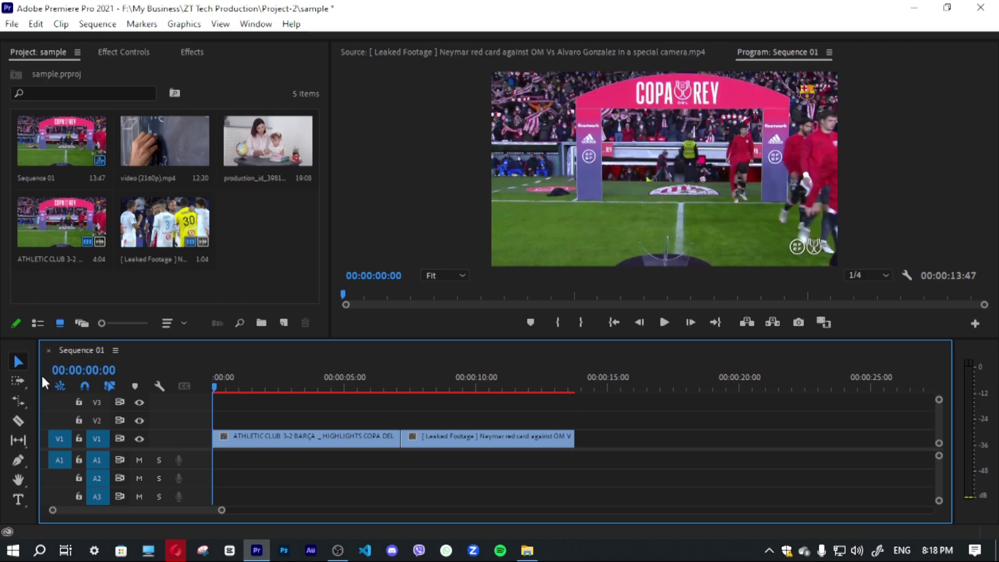
Select all clips forward from the first V1 clip with Track Select Forward, then switch back to the Selection tool and clear the selection.
left_click(16, 384)
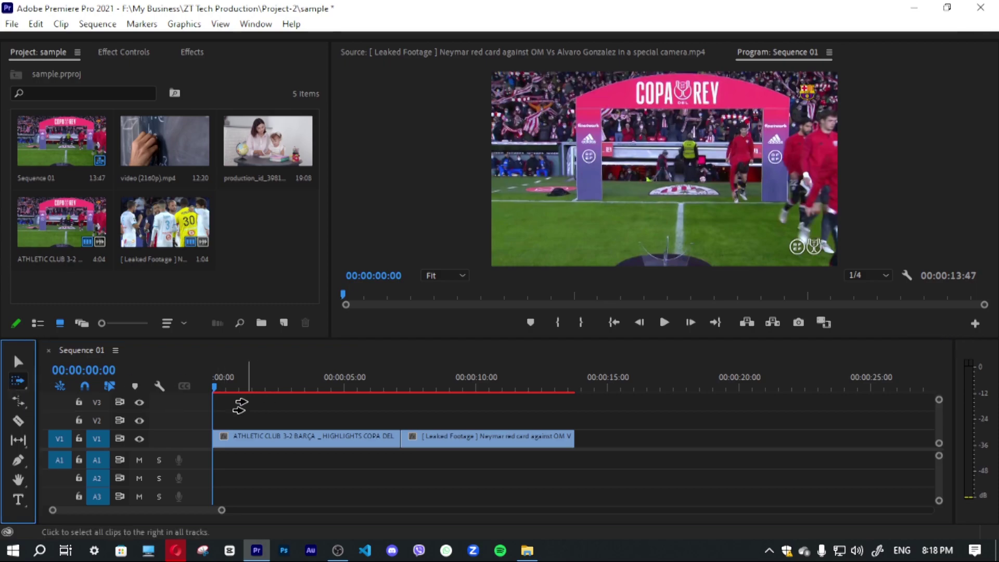
left_click_drag(280, 433, 258, 439)
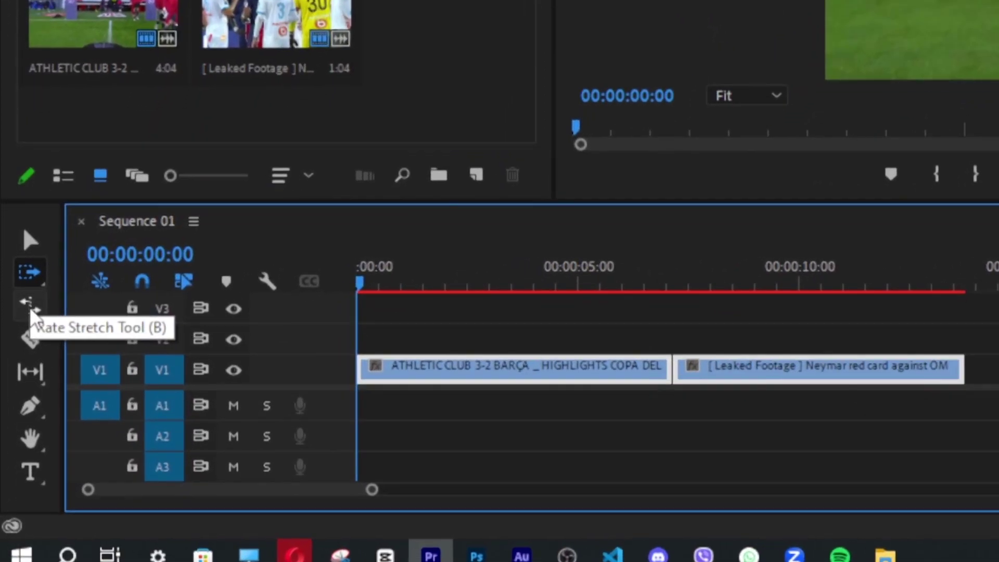
key("v")
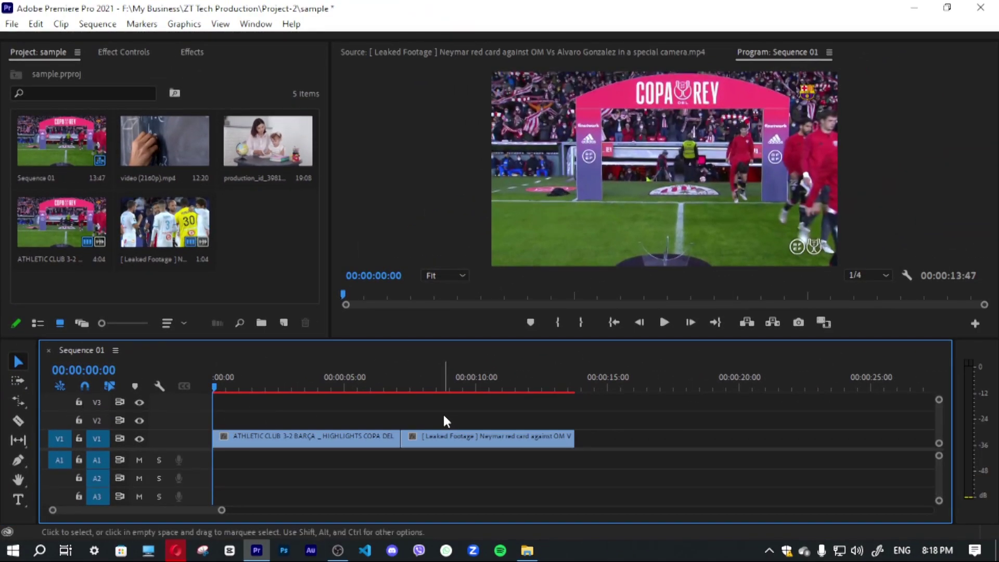
Rate-stretch the Leaked Footage clip shorter so it ends at 00:00:11:36, and play back the sped-up result.
left_click(554, 378)
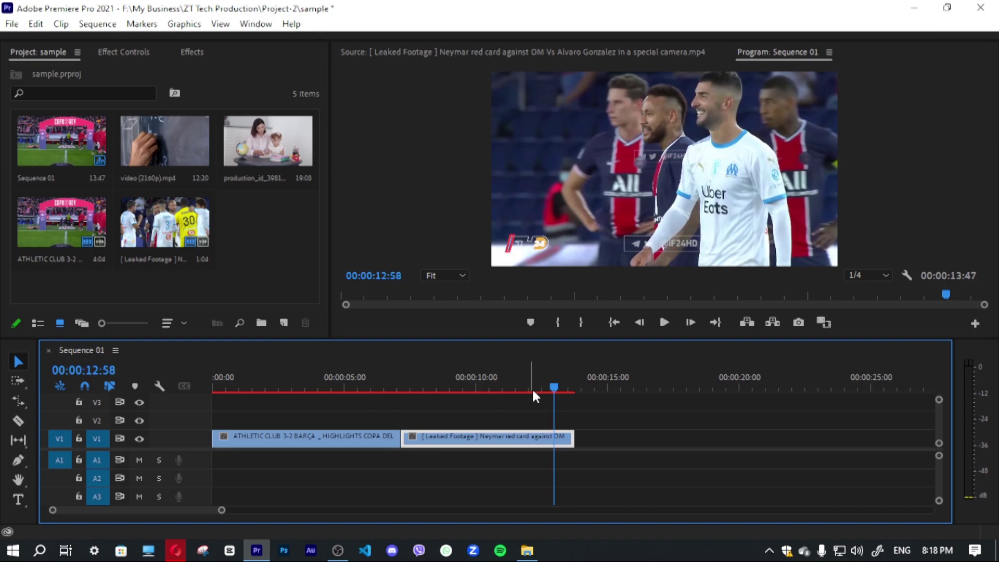
left_click(518, 376)
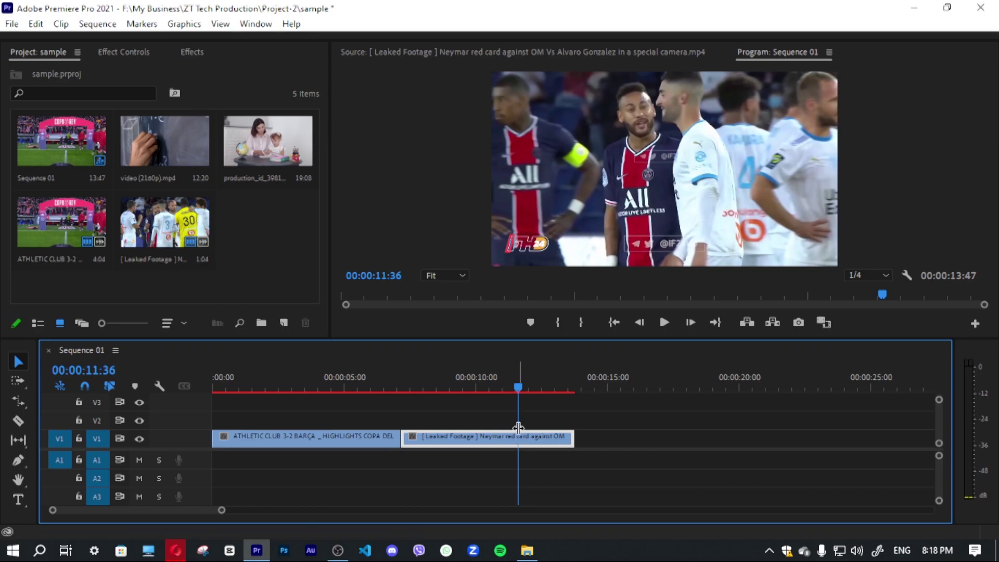
left_click(19, 402)
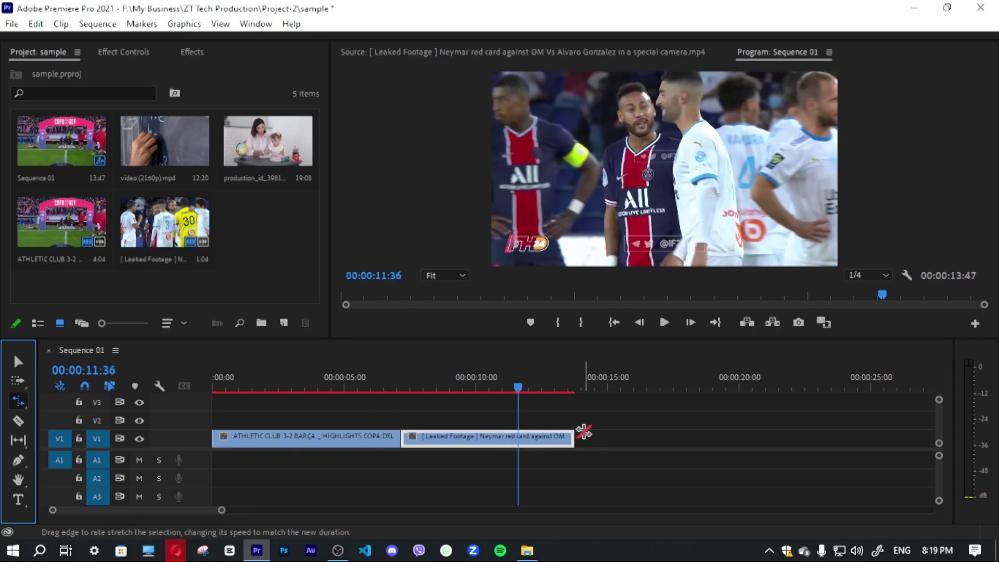
left_click_drag(574, 436, 517, 435)
left_click(401, 388)
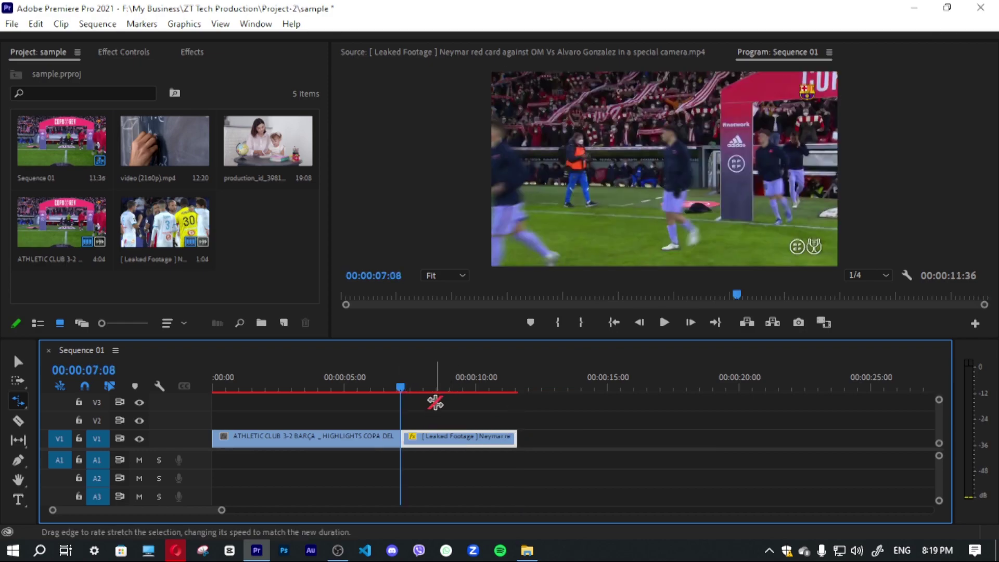
key("space")
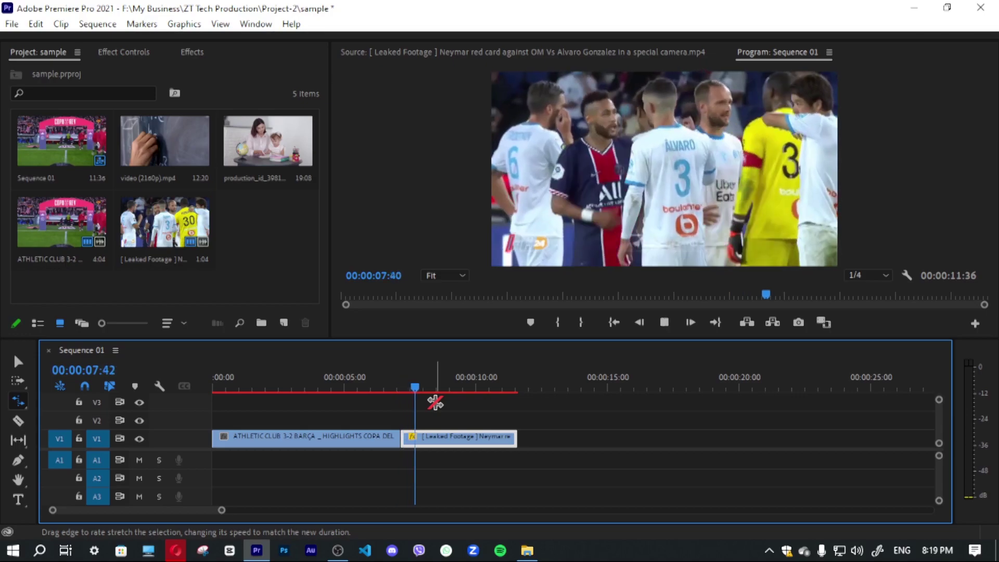
key("space")
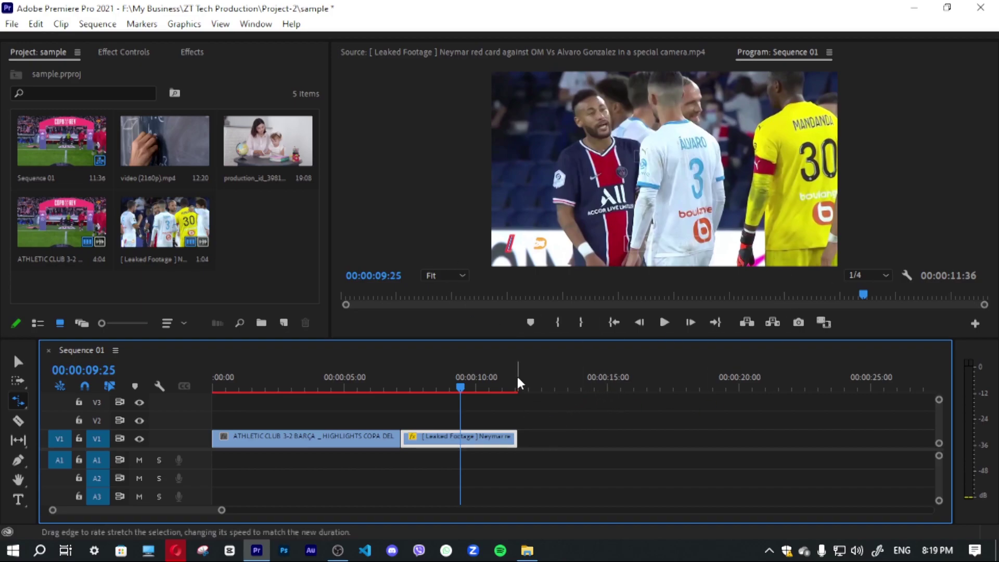
Rate-stretch the Leaked Footage clip longer so the sequence lasts 00:00:16:06, and play back the slowed footage.
left_click_drag(517, 436, 635, 436)
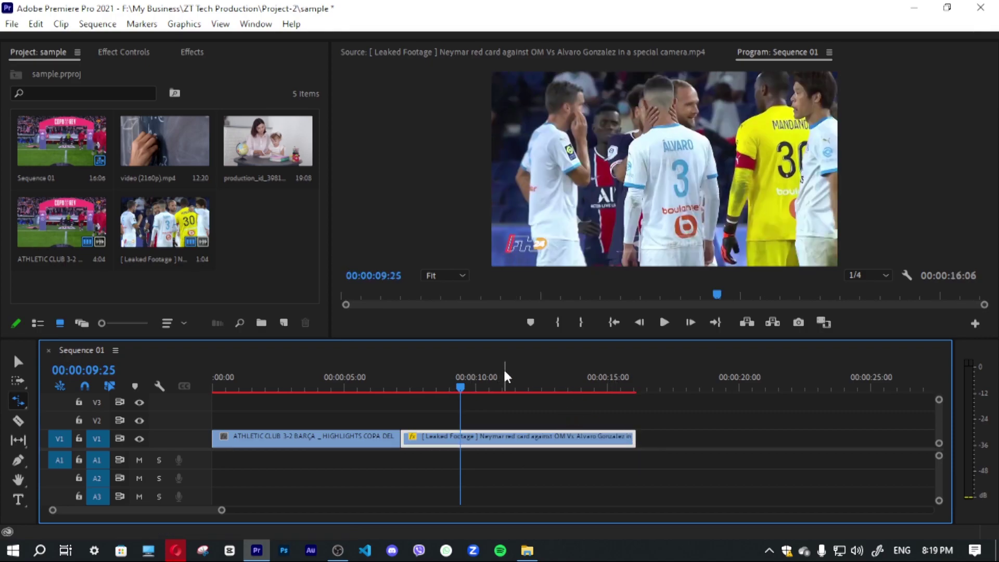
key("space")
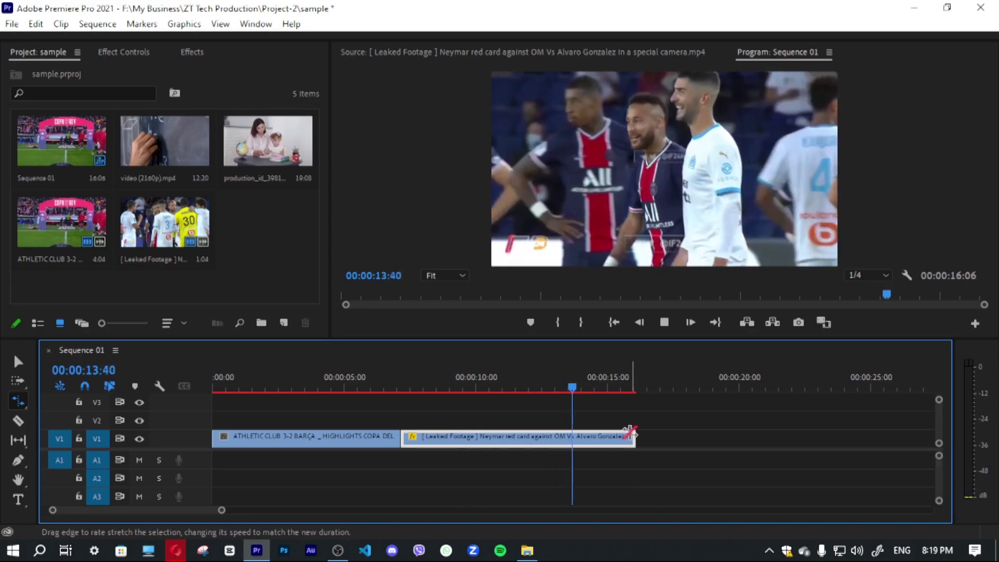
key("space")
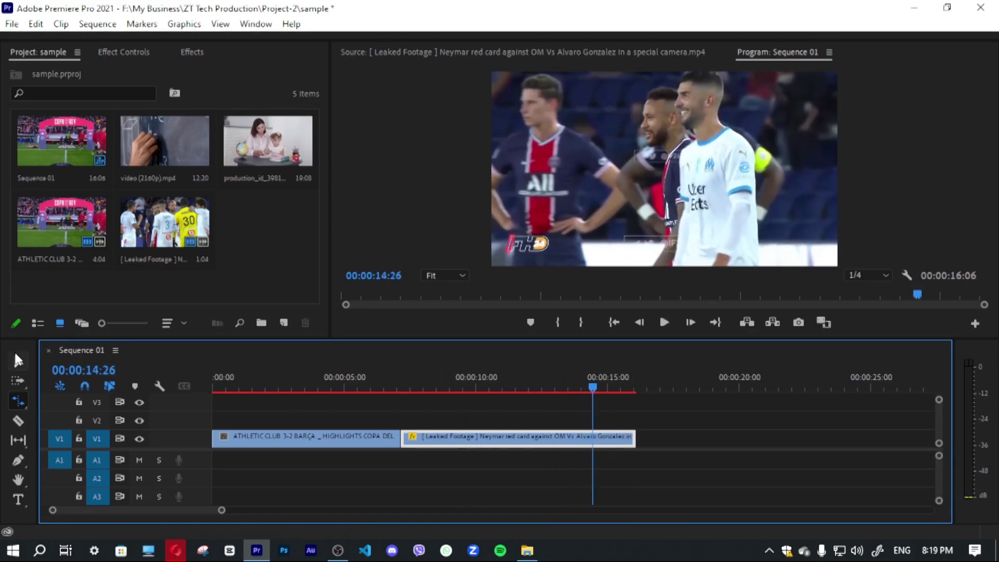
Set the Leaked Footage clip's time interpolation to Optical Flow in its speed and duration settings, and play it back from 00:00:07:35.
left_click(18, 360)
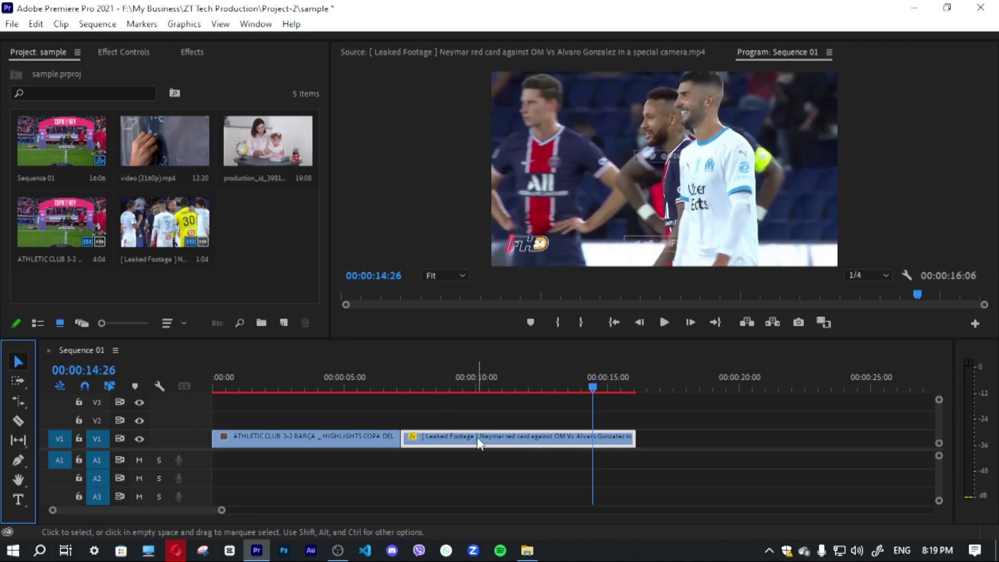
mouse_move(478, 443)
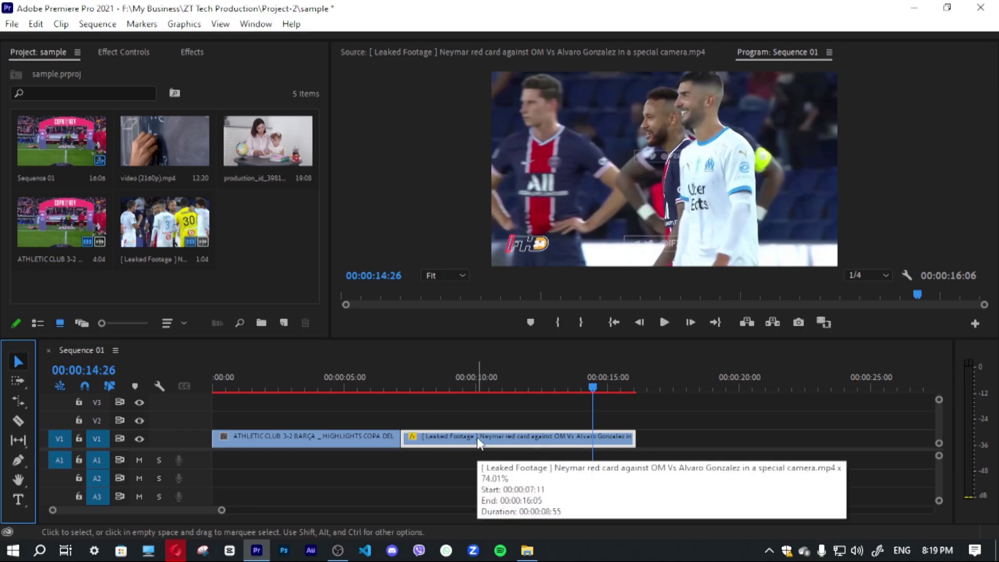
right_click(513, 444)
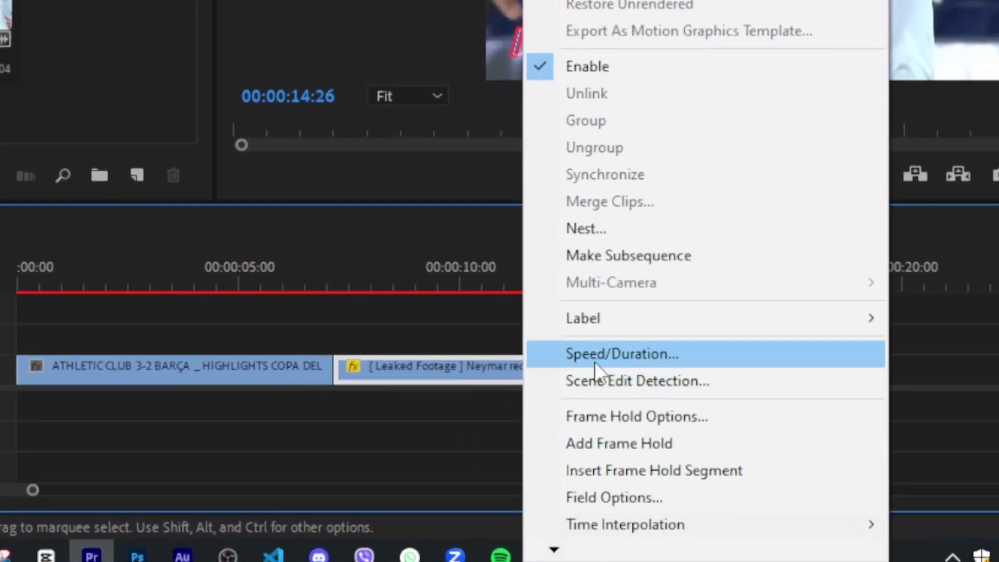
left_click(594, 358)
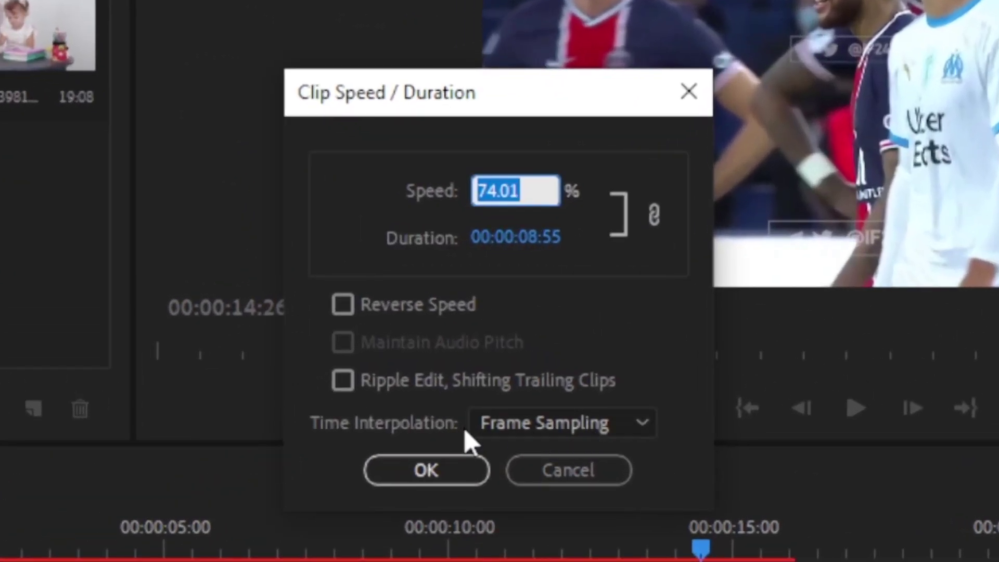
left_click(546, 432)
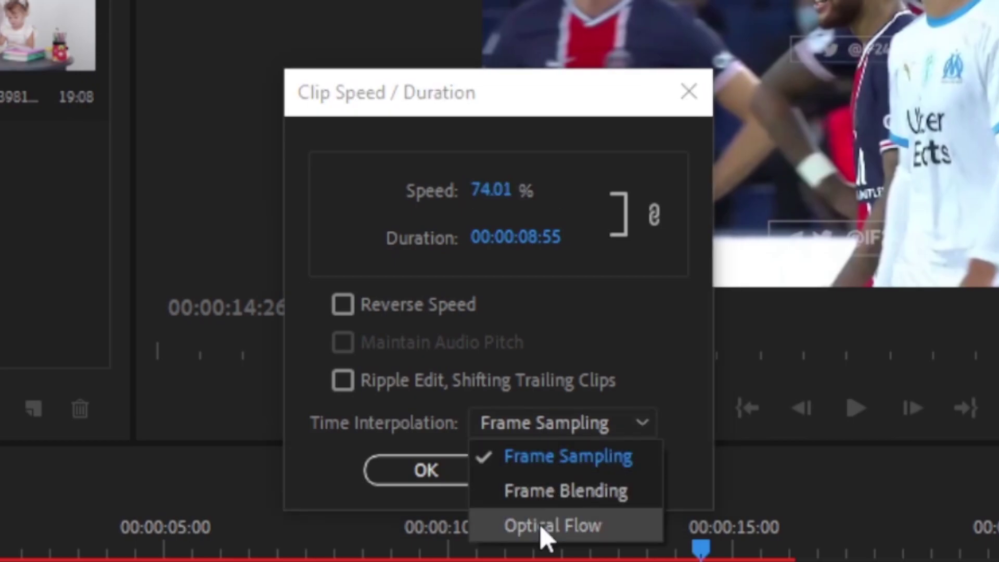
left_click(570, 530)
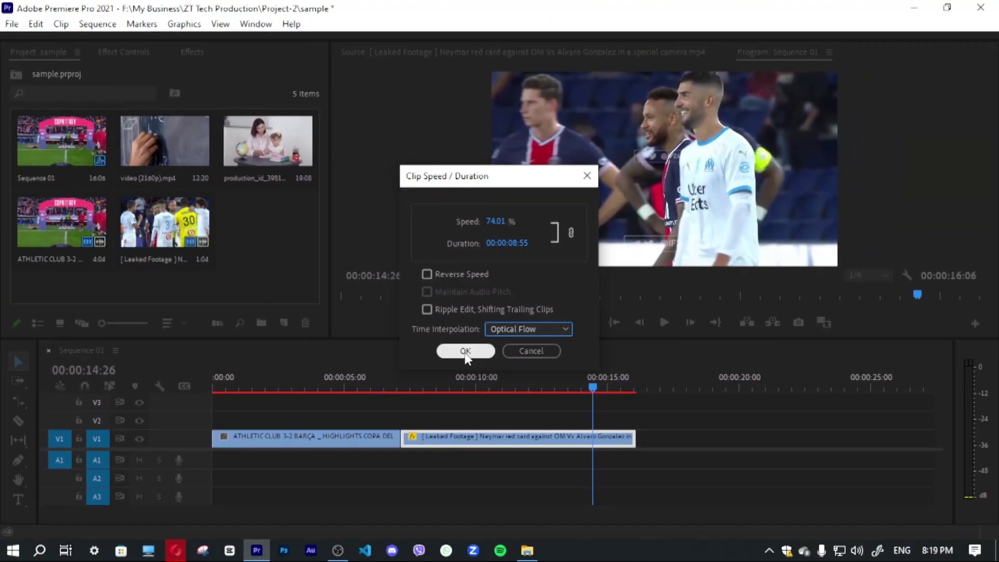
left_click(427, 470)
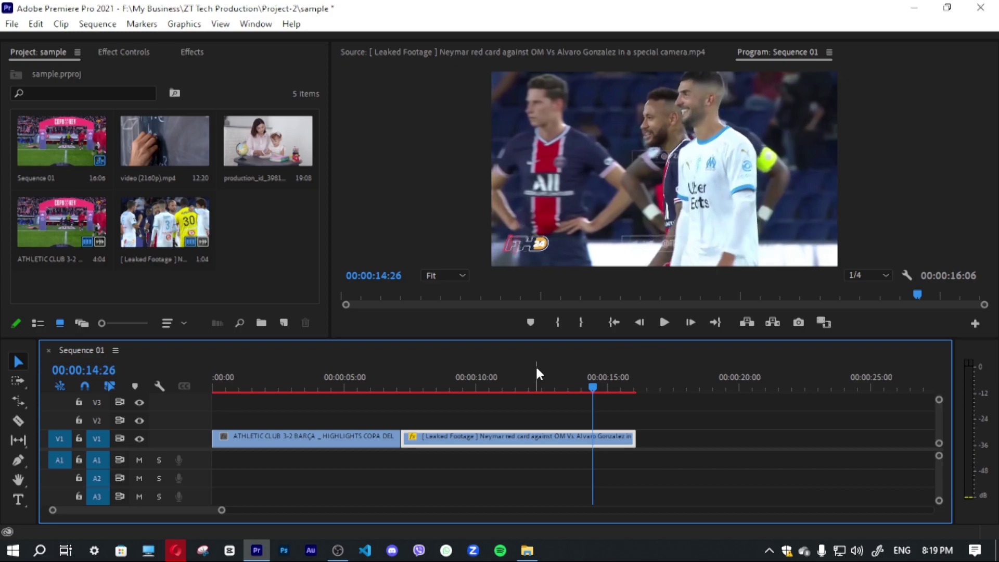
left_click(412, 379)
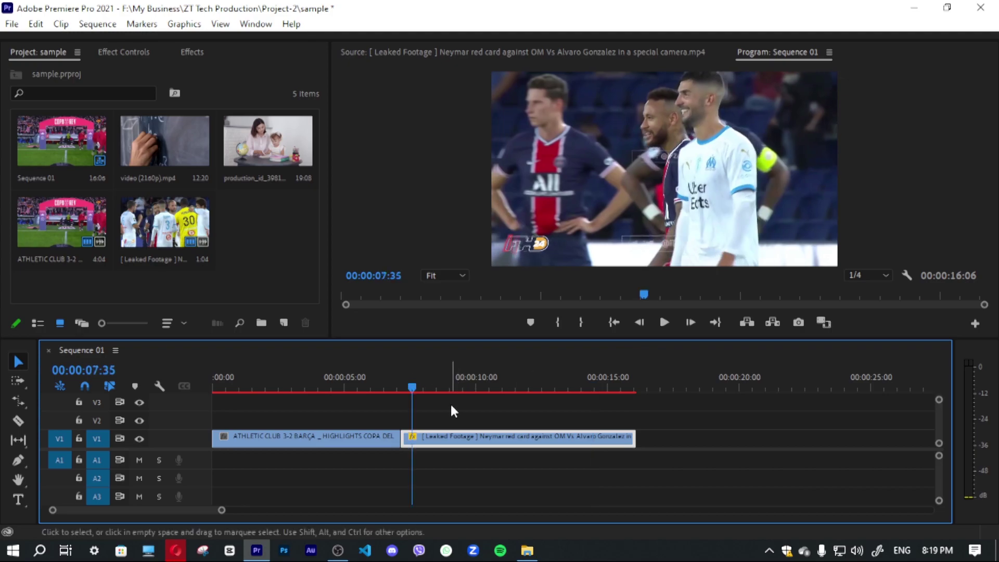
key("space")
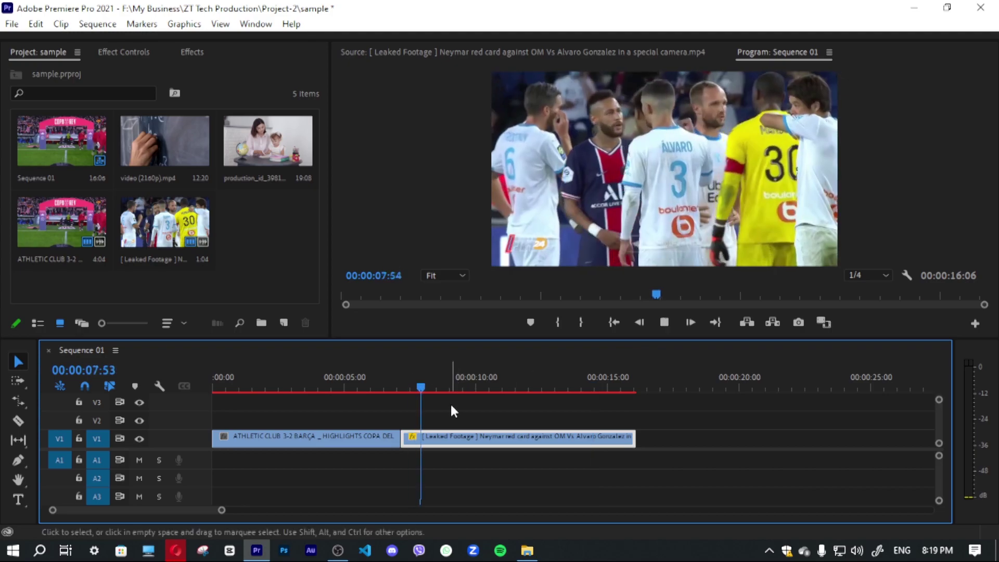
key("space")
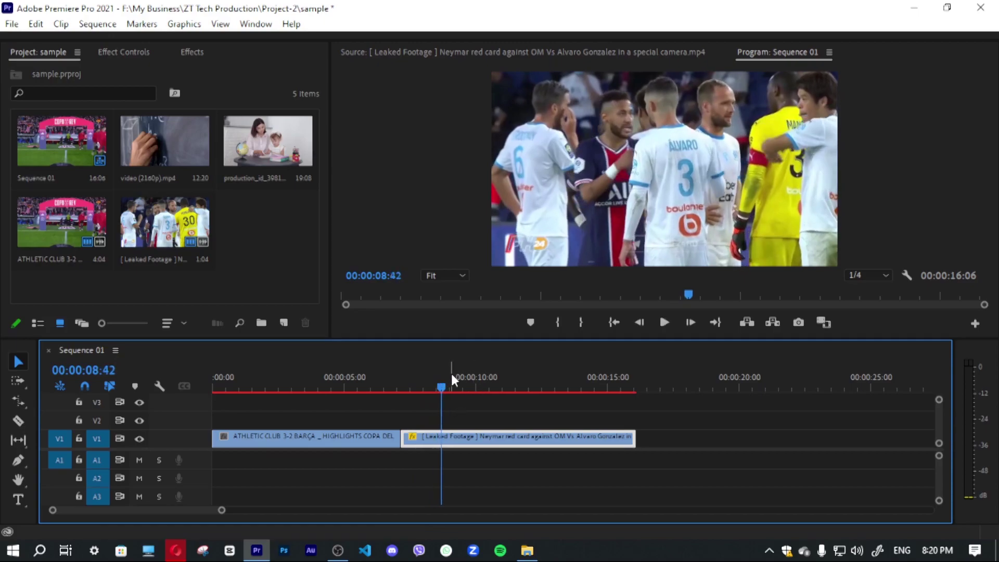
key("space")
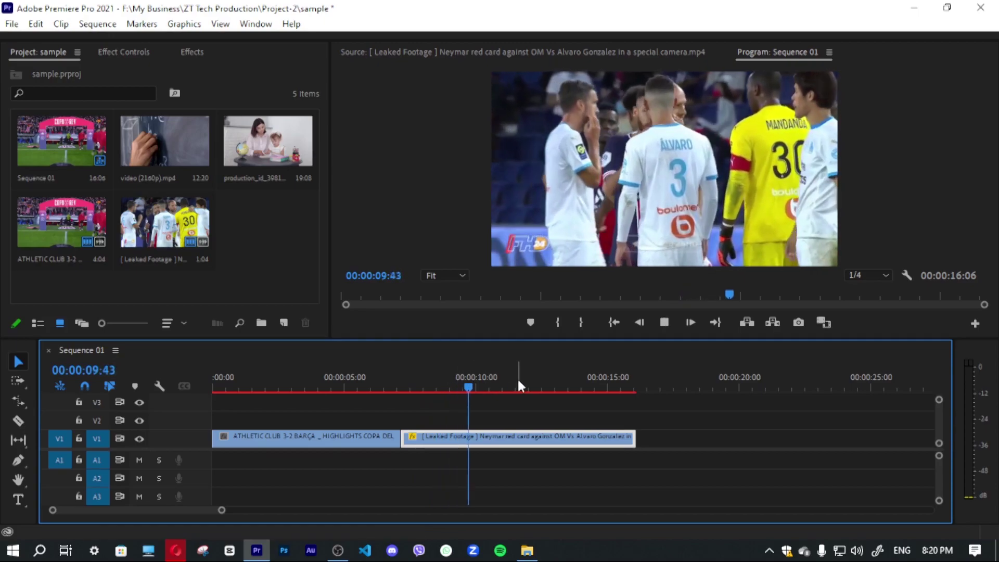
key("space")
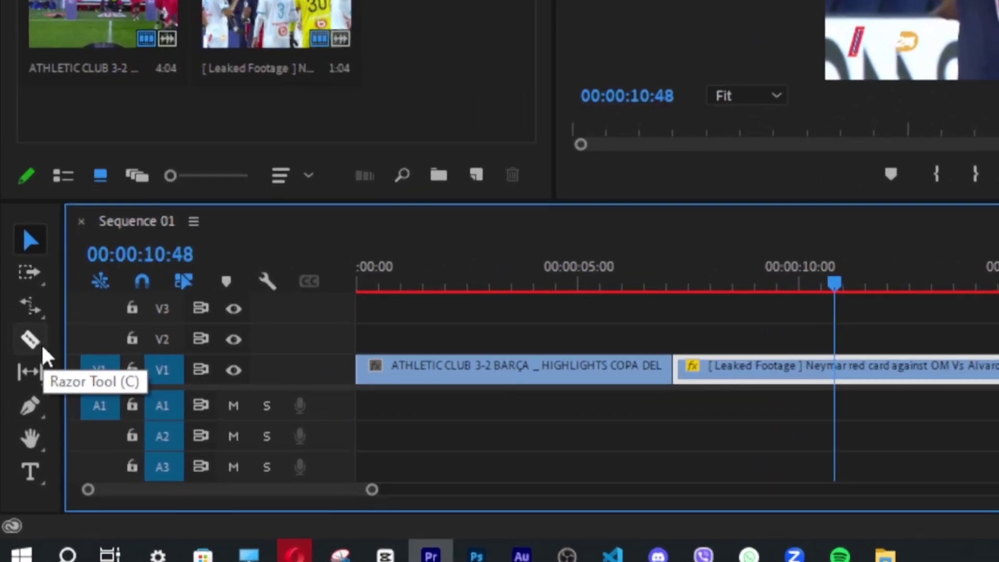
Cut both V1 clips into many short pieces with the Razor tool.
left_click(42, 346)
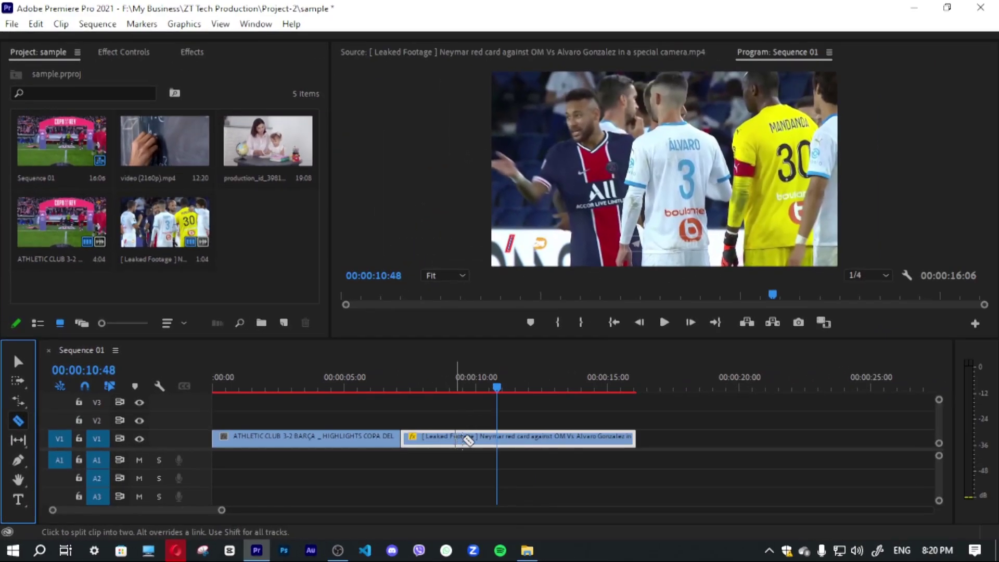
left_click(448, 437)
left_click(527, 437)
left_click(604, 437)
left_click(333, 437)
left_click(266, 437)
left_click(235, 437)
left_click(309, 437)
left_click(367, 437)
left_click(454, 437)
left_click(497, 437)
left_click(567, 437)
left_click(589, 437)
left_click(545, 437)
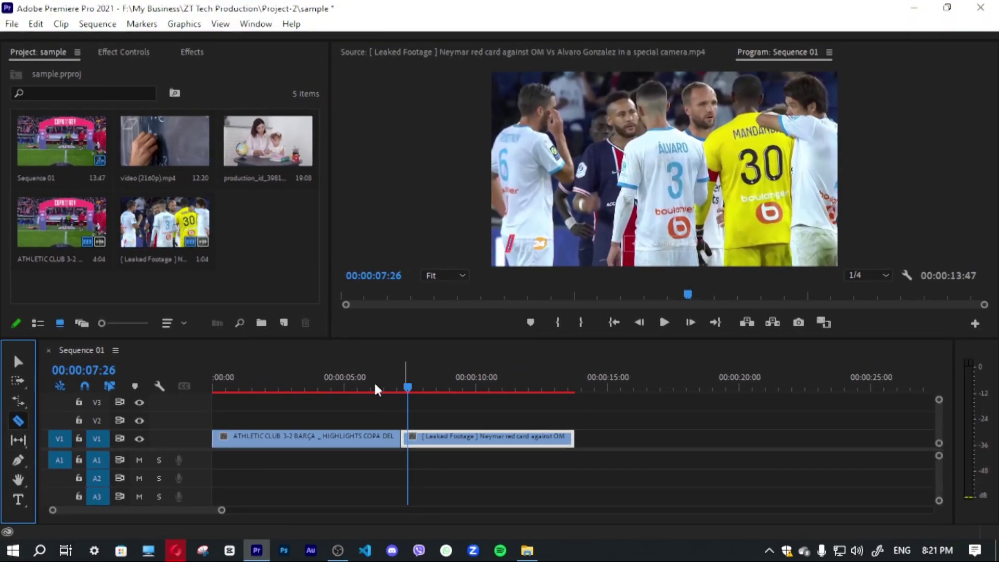
Switch to the Selection tool and move the playhead to 00:00:12:04 within the Leaked Footage clip.
key("v")
left_click_drag(407, 387, 530, 388)
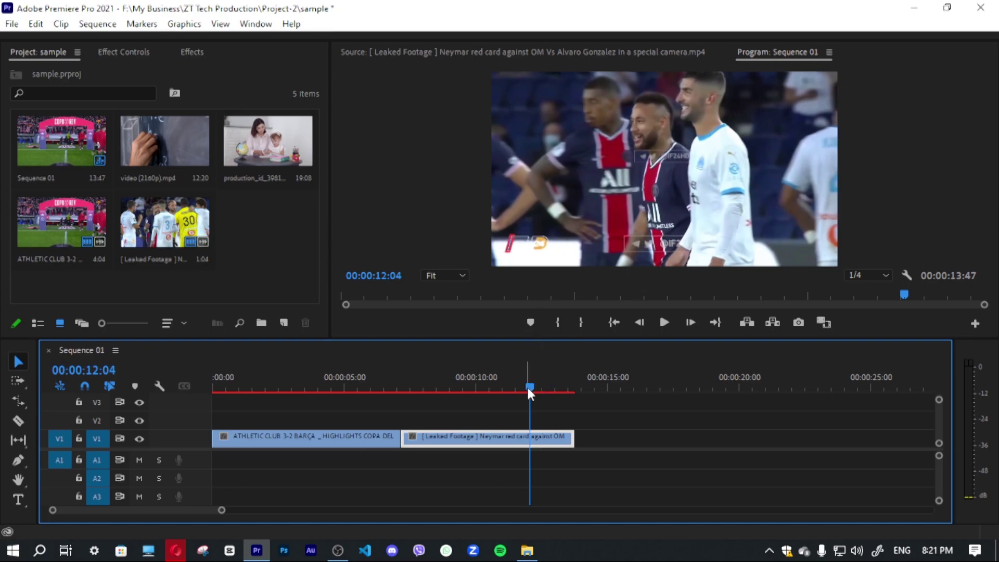
Scrub through the Leaked Footage clip from its start at 00:00:07:20 to 00:00:12:23 to review its content.
left_click_drag(528, 389, 530, 390)
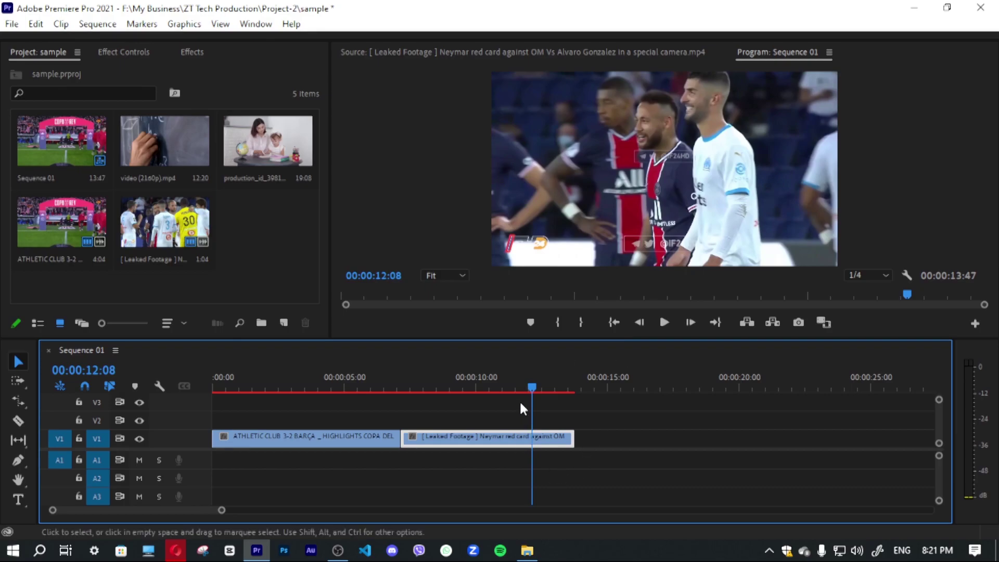
left_click(408, 382)
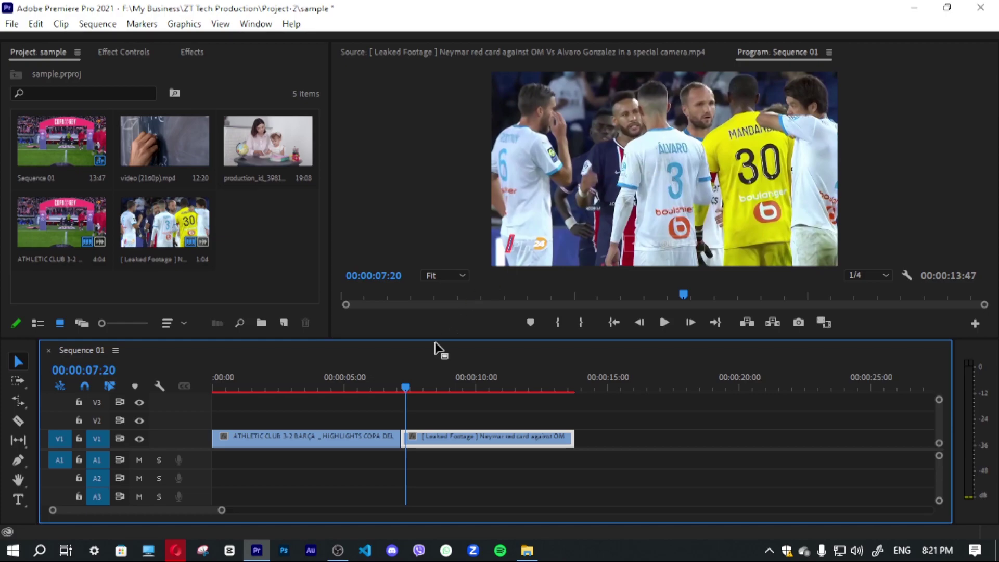
key("ctrl+s")
left_click_drag(559, 379, 538, 419)
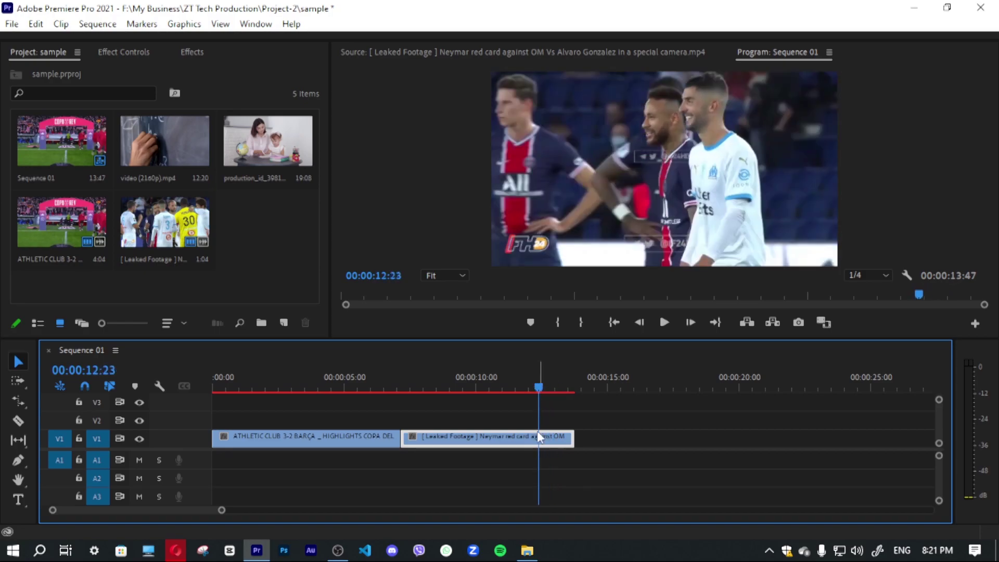
Slip the Leaked Footage clip's content with the Slip tool, and play it back from the clip's start to 00:00:09:55.
left_click(19, 442)
left_click_drag(551, 440, 406, 436)
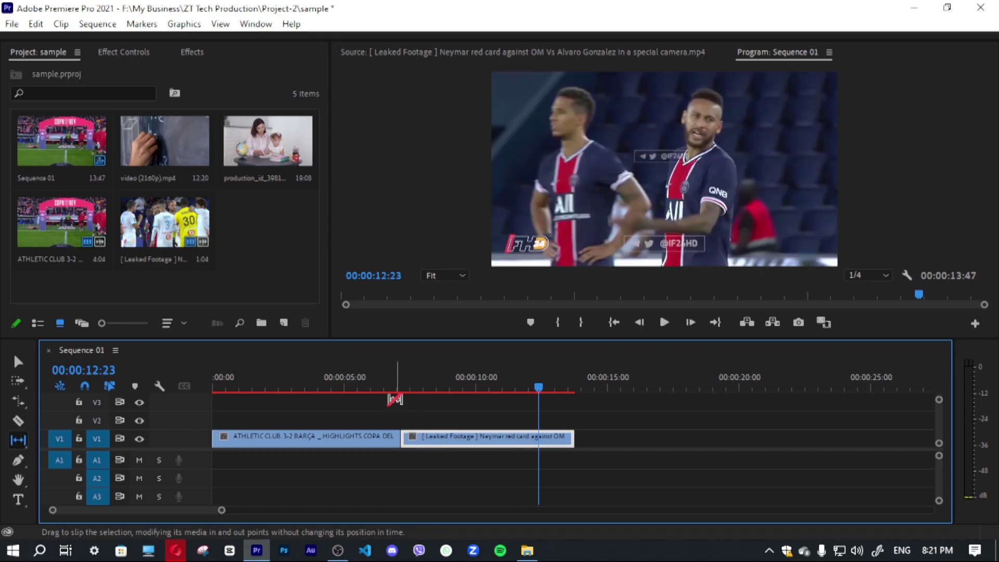
left_click(400, 389)
key("space")
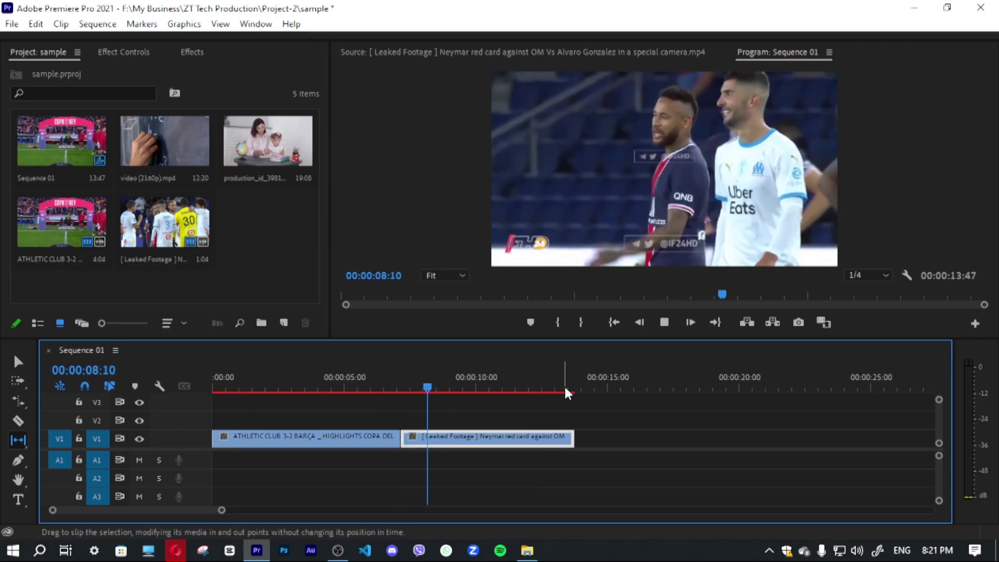
key("space")
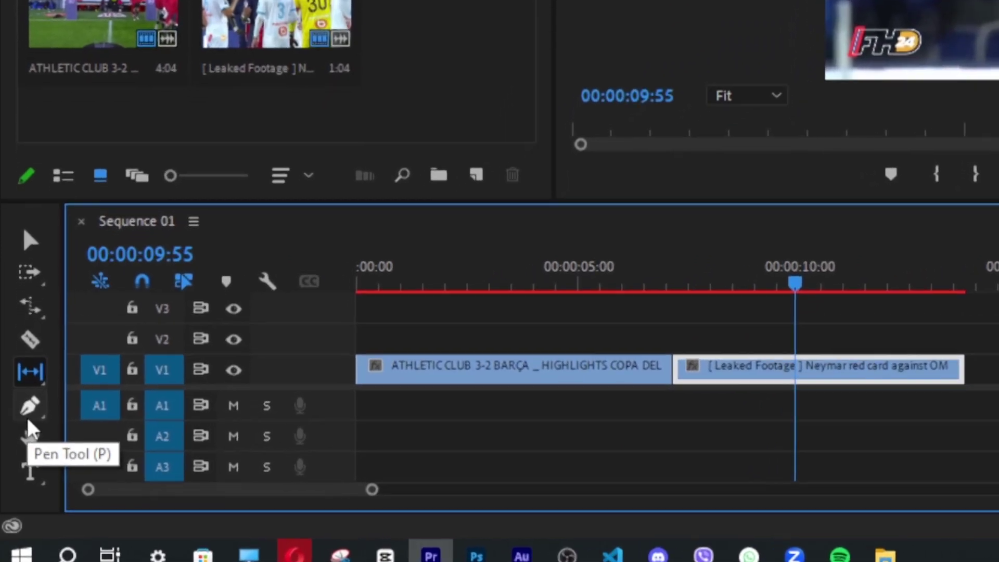
Draw a freeform polygon of several points over the footage at 00:00:09:55 with the Pen tool.
left_click(29, 419)
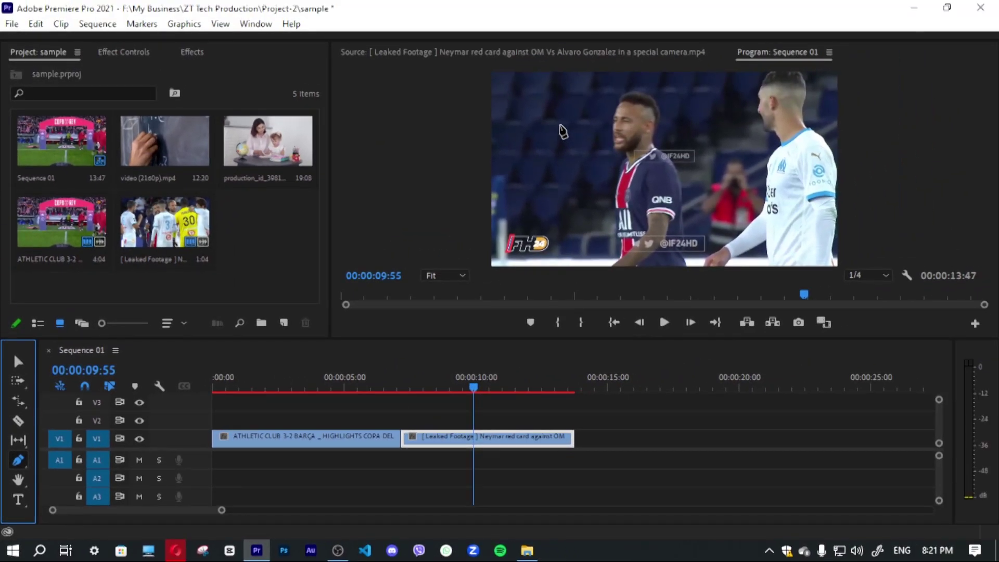
left_click(558, 125)
left_click(561, 183)
left_click(622, 181)
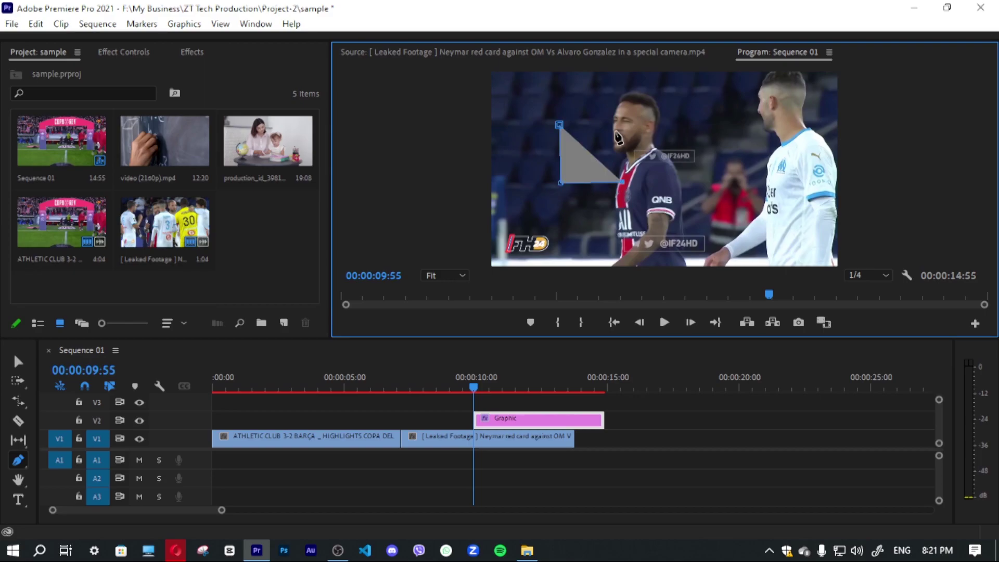
left_click(616, 126)
left_click_drag(683, 135, 732, 143)
left_click(710, 176)
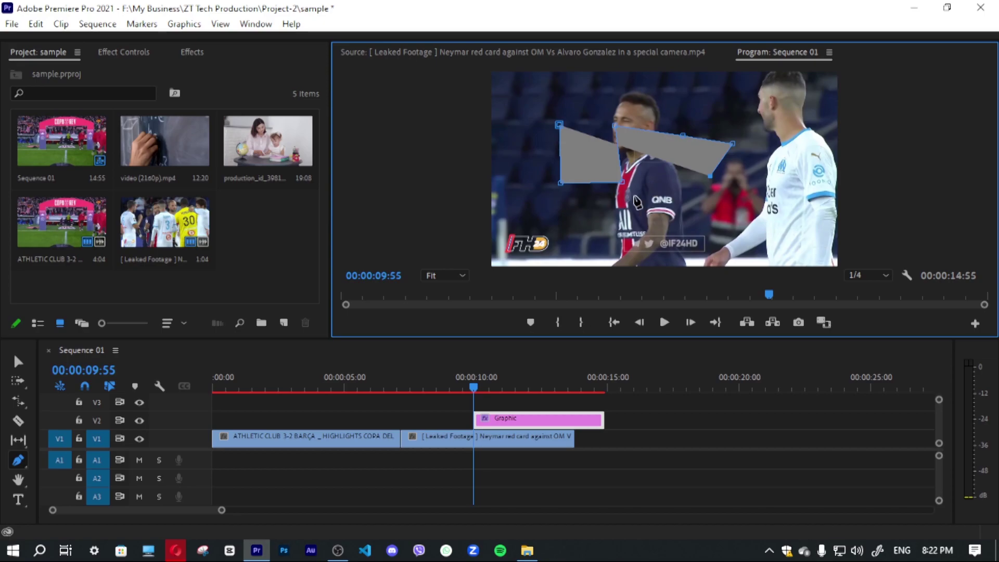
Select the new graphic clip on V2 and set its shape's fill colour to black.
key("v")
left_click(541, 422)
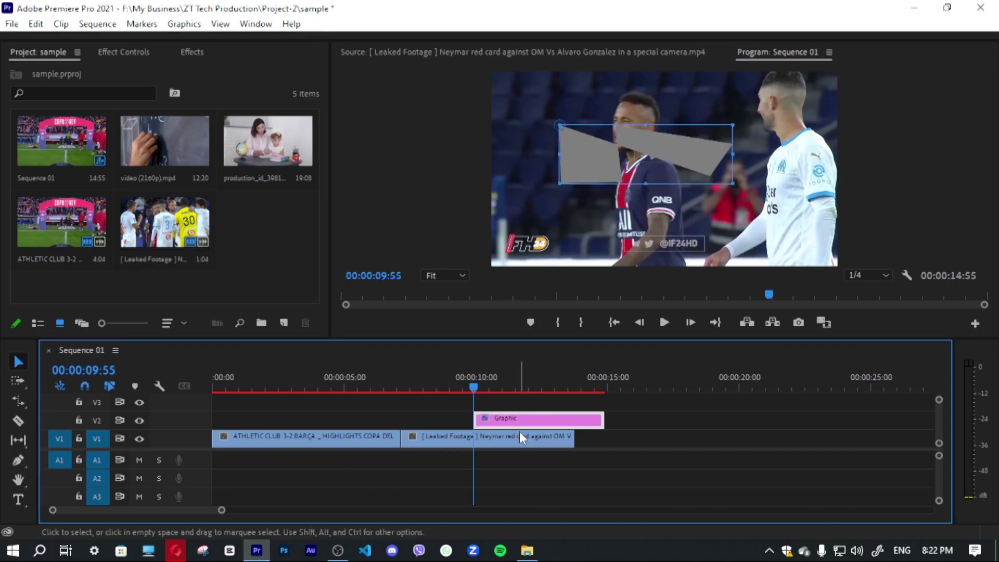
left_click(137, 54)
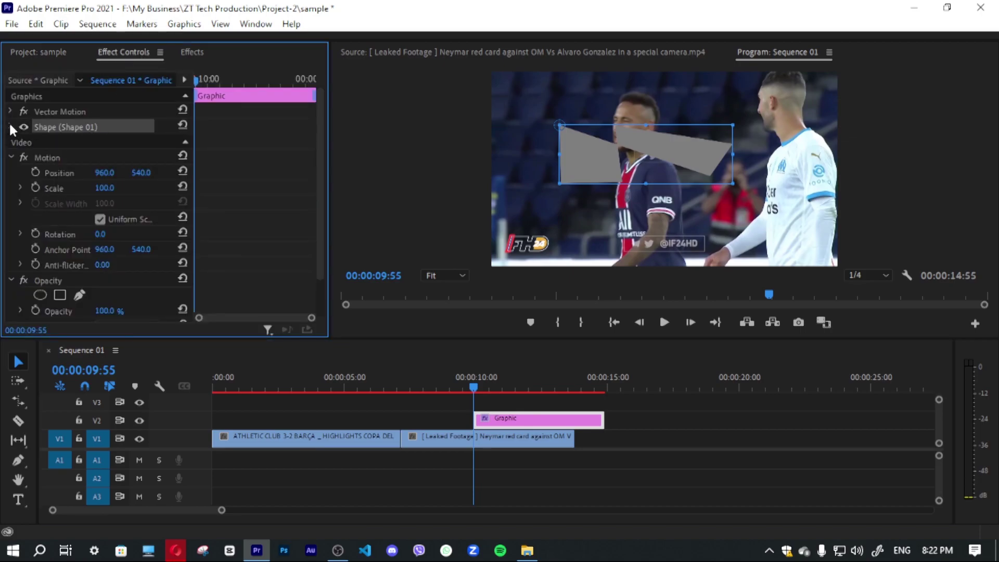
left_click(10, 126)
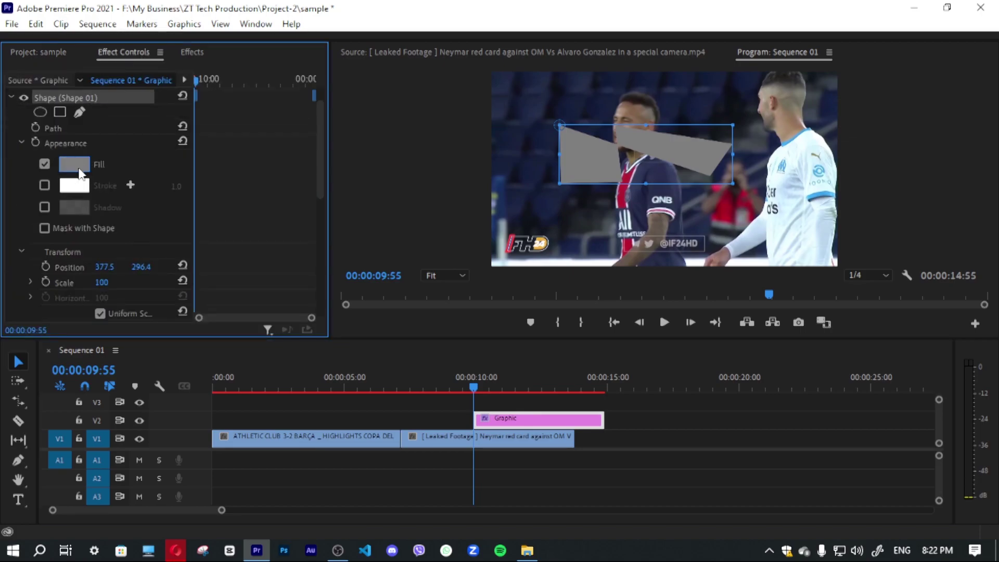
left_click(74, 164)
left_click_drag(384, 223, 344, 406)
left_click(658, 198)
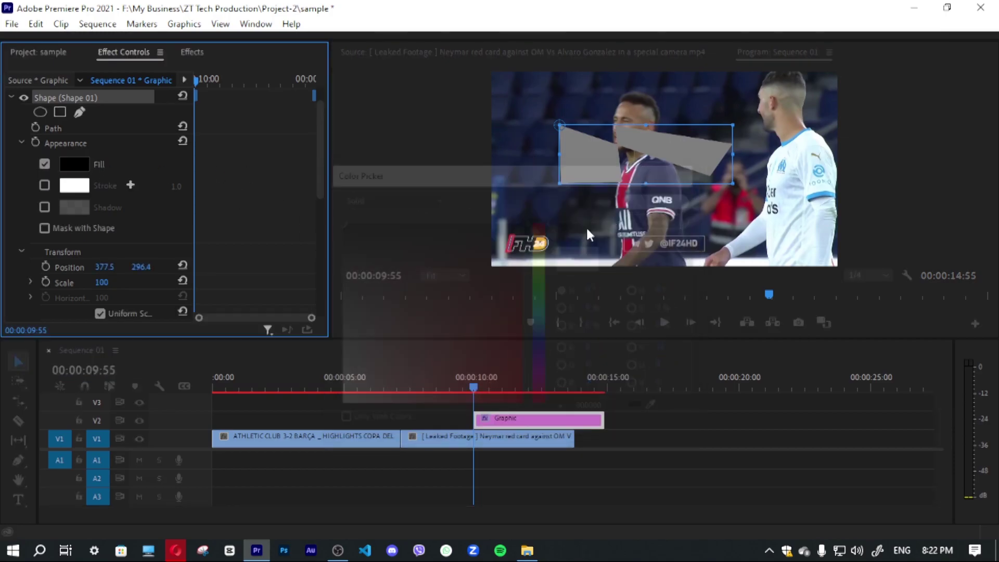
Change the shape's fill colour to dark red.
left_click(81, 164)
left_click(522, 296)
left_click(521, 334)
left_click(660, 200)
Set the shape's horizontal position to 395.5 and scale to 150, and give it a white stroke 25.0 wide.
left_click_drag(104, 267, 133, 285)
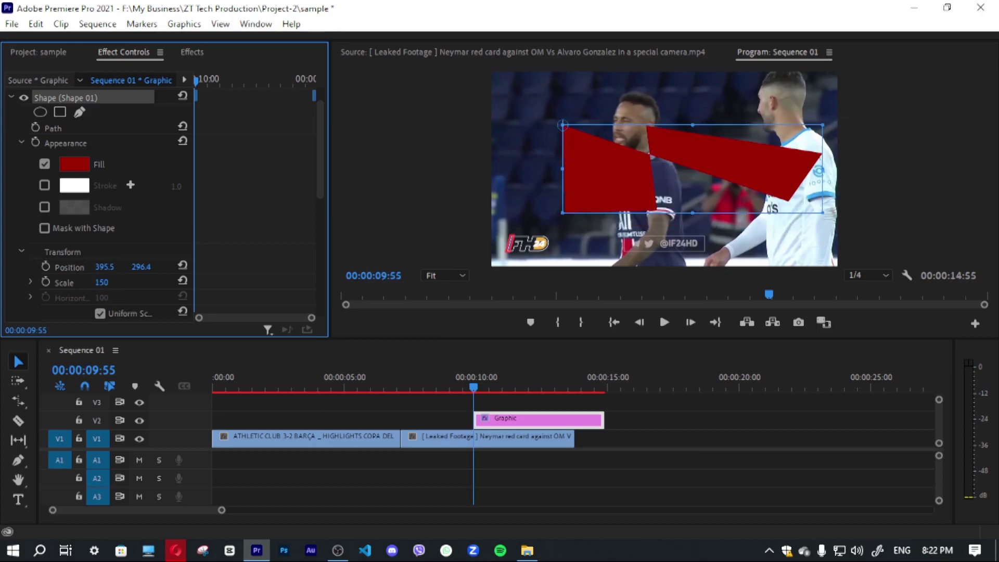
left_click(45, 185)
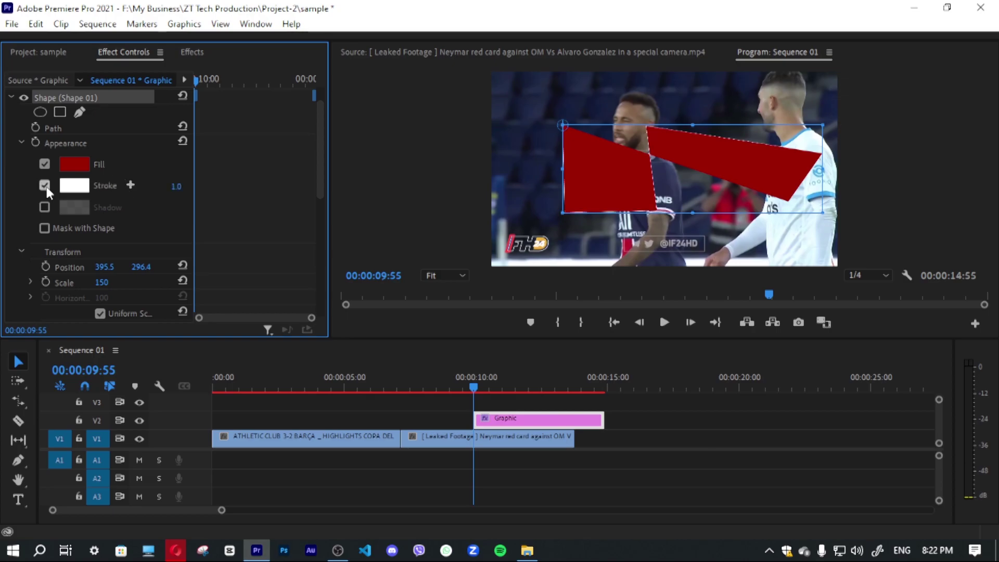
left_click_drag(176, 187, 189, 187)
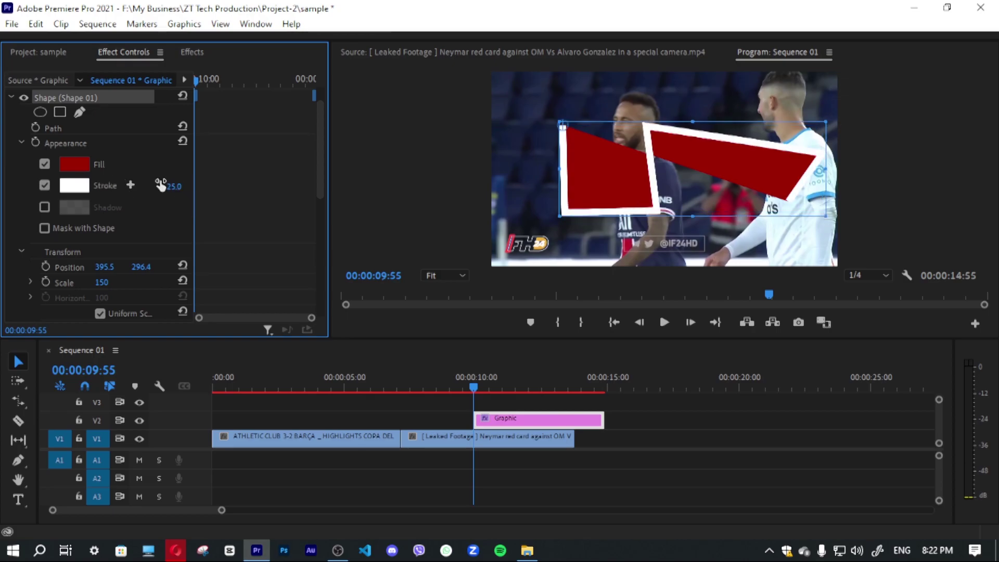
Delete the graphic clip from V2, and pan the timeline back and forth with the Hand tool.
left_click(517, 413)
left_click(514, 420)
key("Delete")
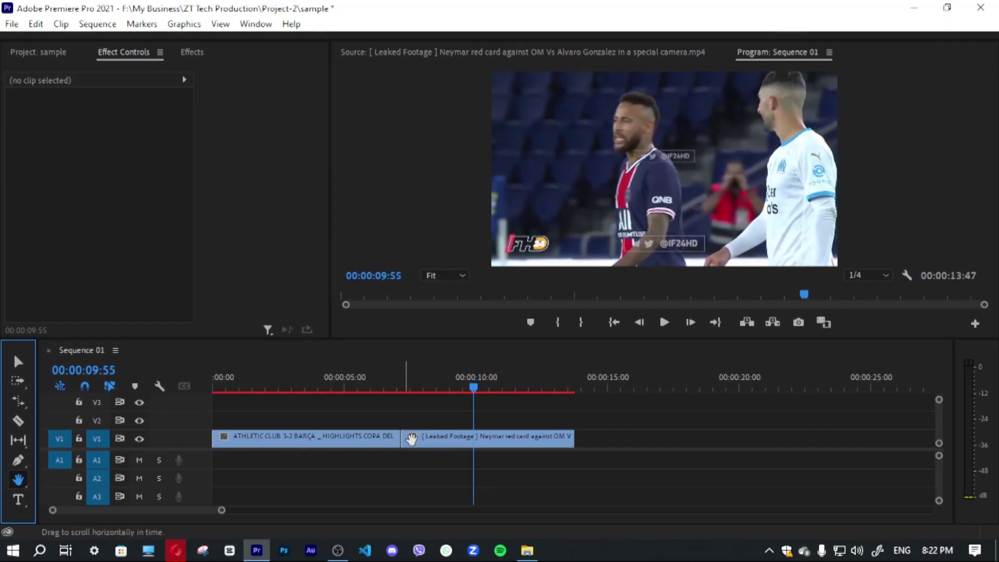
left_click_drag(771, 424, 734, 439)
left_click_drag(578, 439, 642, 430)
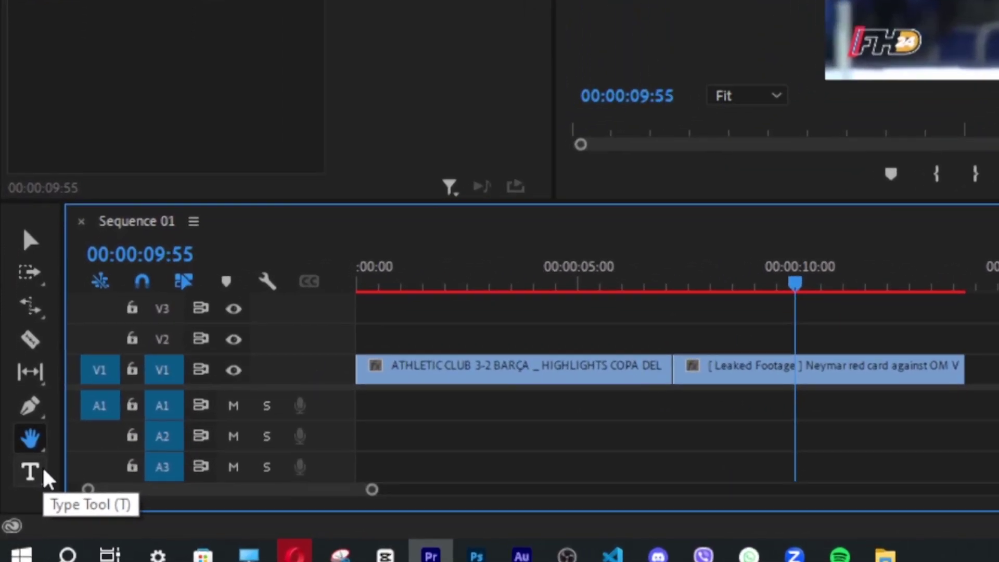
Add the title "Text" over the footage at 00:00:09:55 with the Type tool, and enlarge it to a scale of about 189.
left_click(41, 473)
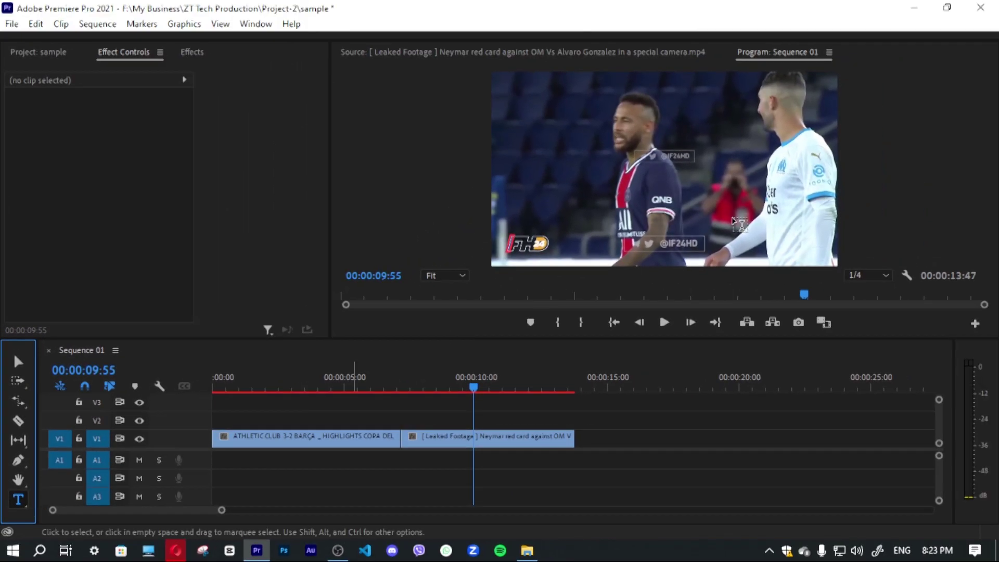
left_click(603, 166)
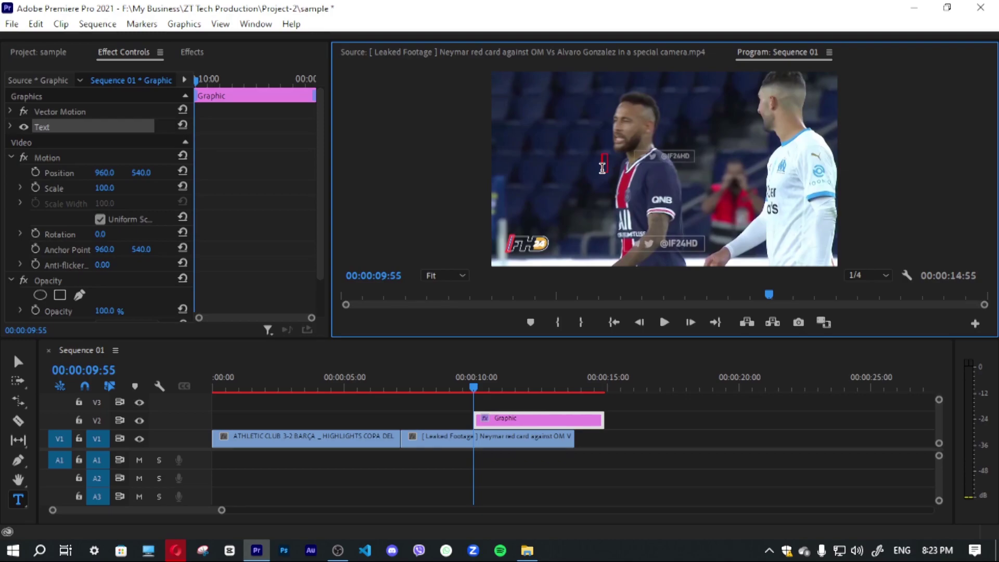
type("Text")
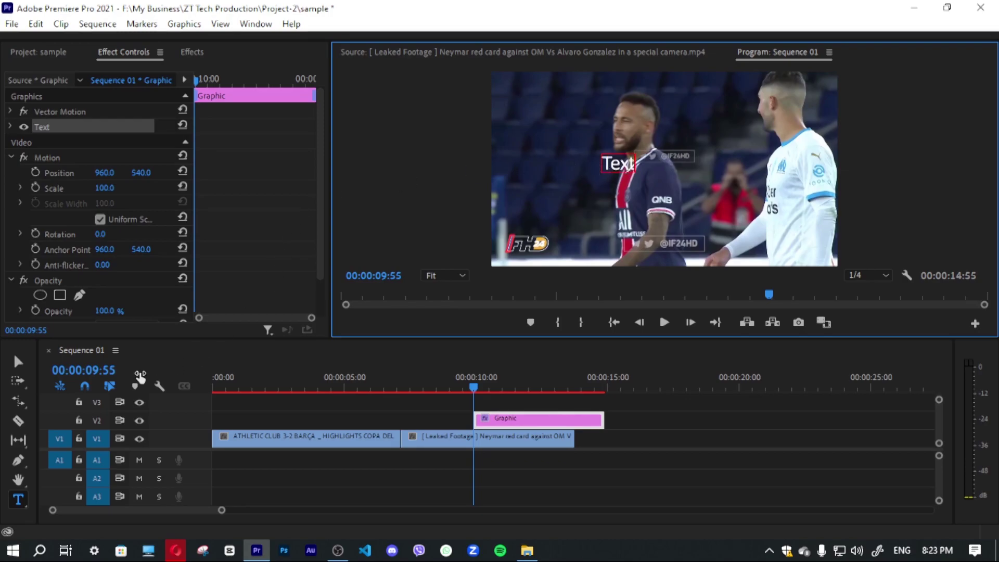
left_click(18, 361)
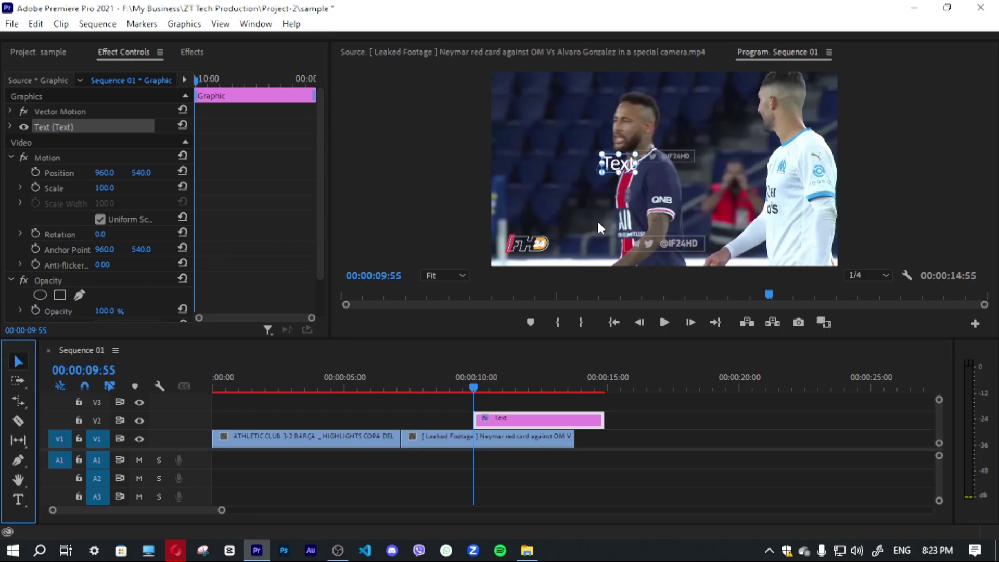
left_click_drag(636, 172, 741, 189)
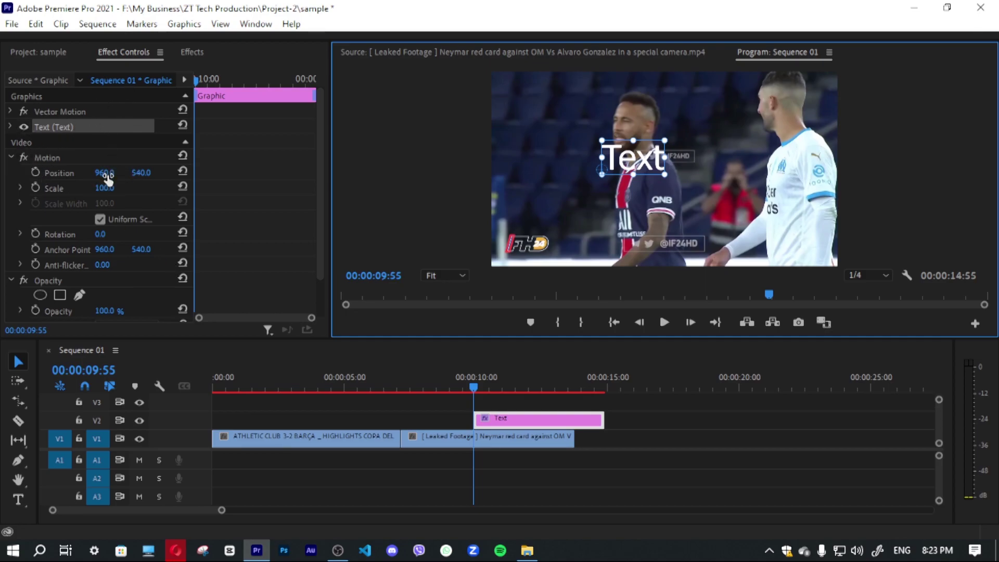
Set the title's fill colour to black (000000).
left_click(10, 127)
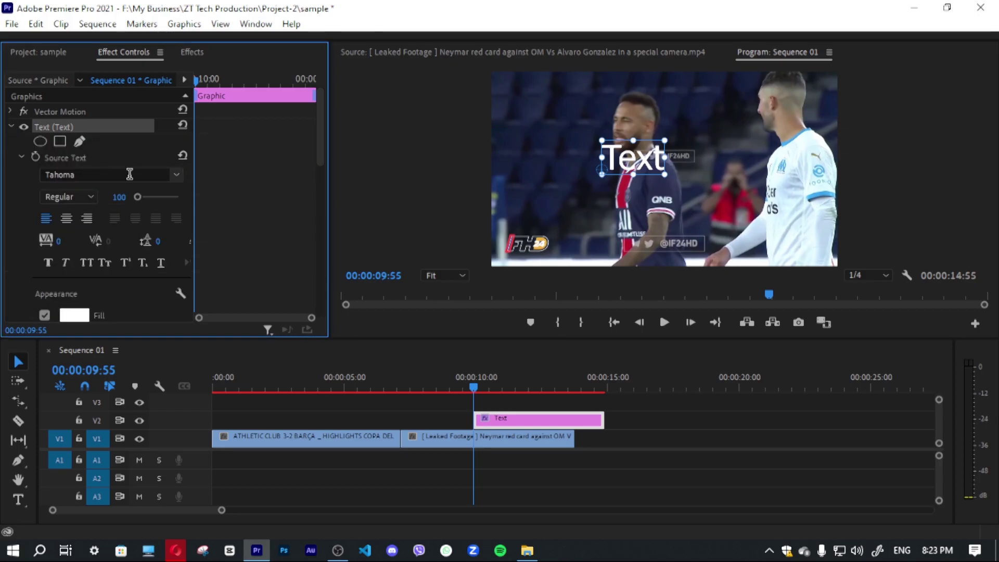
scroll(92, 235, "down", 1)
left_click(74, 301)
left_click(328, 364)
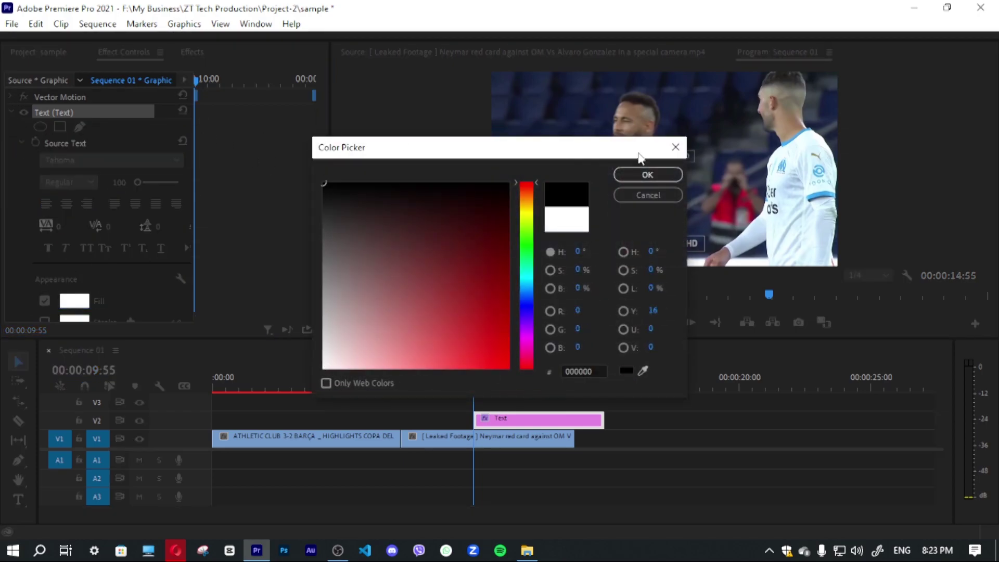
left_click(647, 174)
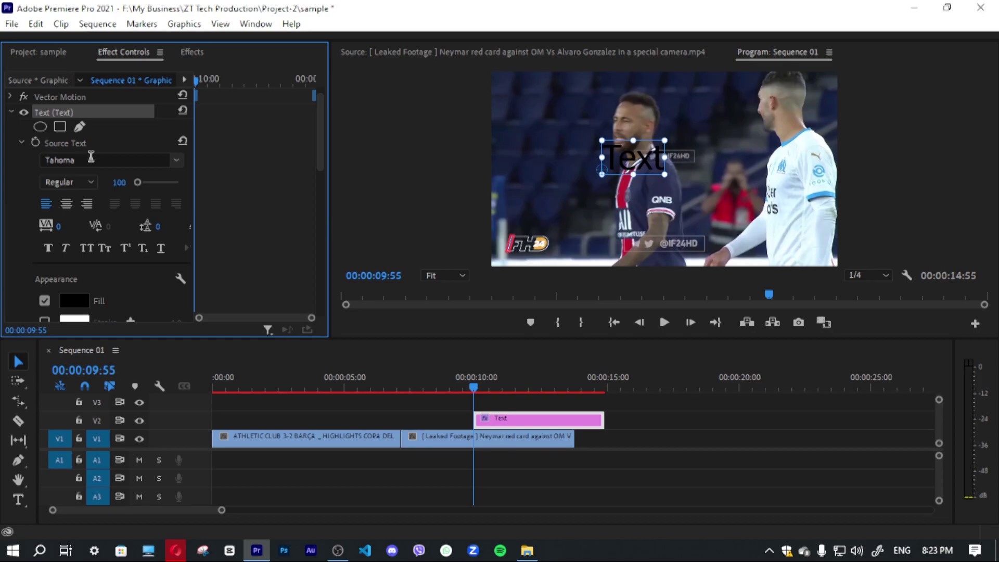
Increase the title's font size to 394 and set its fill colour to white.
left_click_drag(138, 183, 146, 182)
scroll(104, 243, "down", 8)
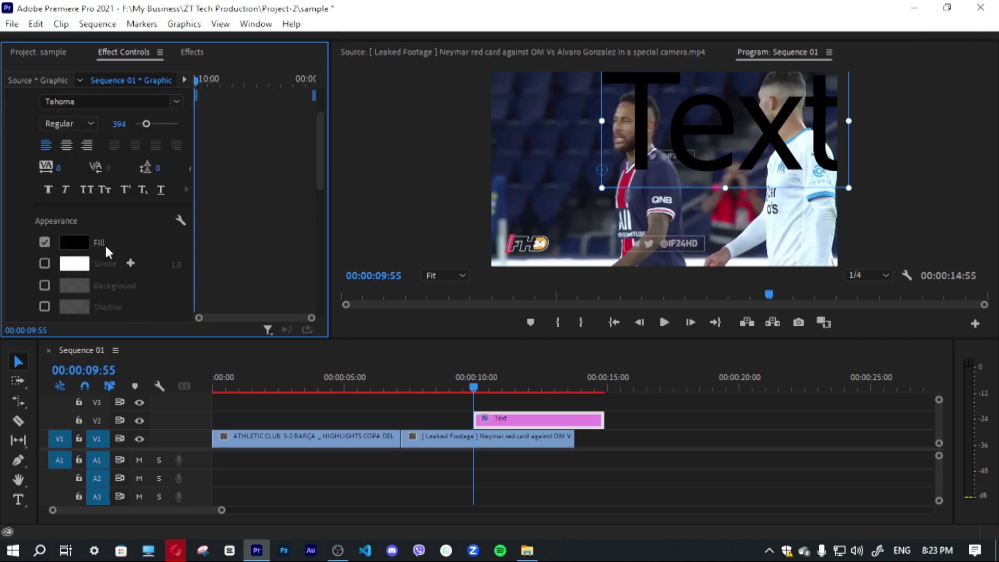
left_click(74, 96)
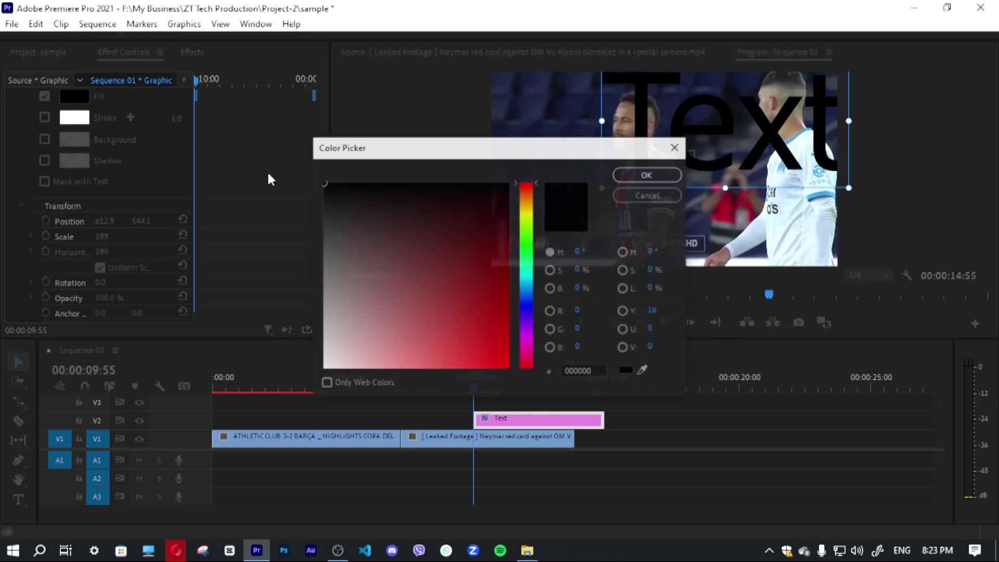
left_click(647, 174)
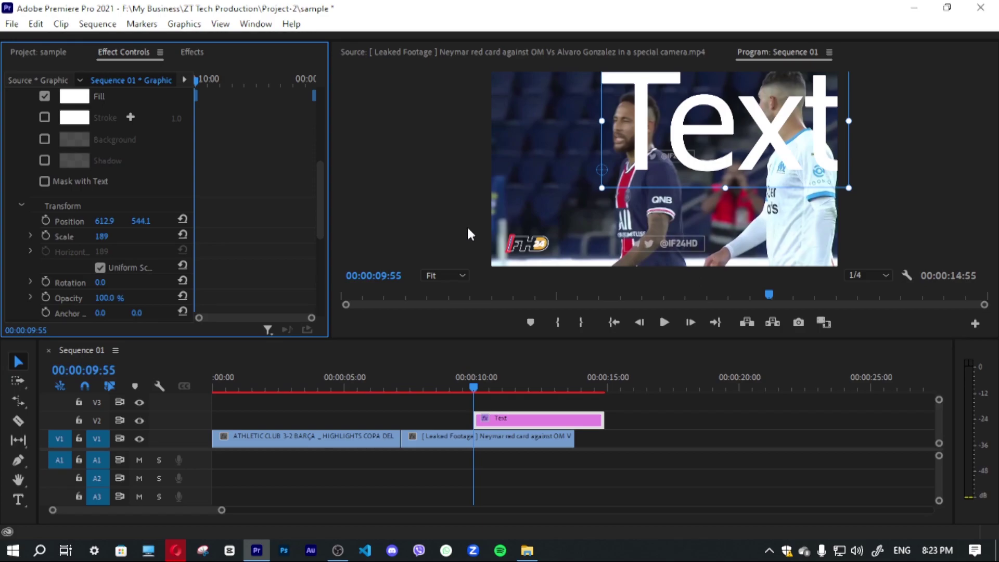
Look over the title's remaining properties, return to the project's media, and move the title to the centre of the frame.
scroll(218, 169, "up", 3)
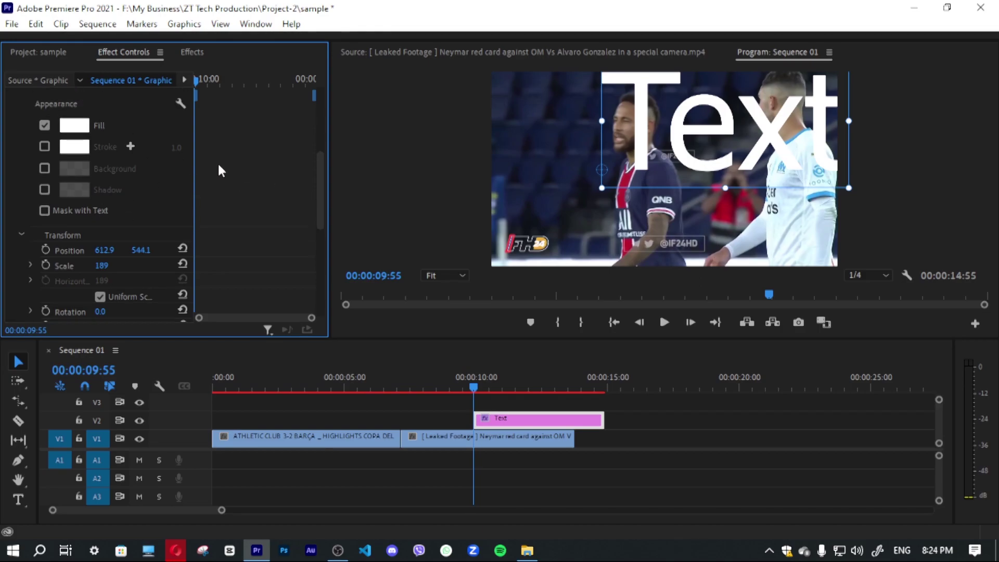
scroll(218, 169, "down", 5)
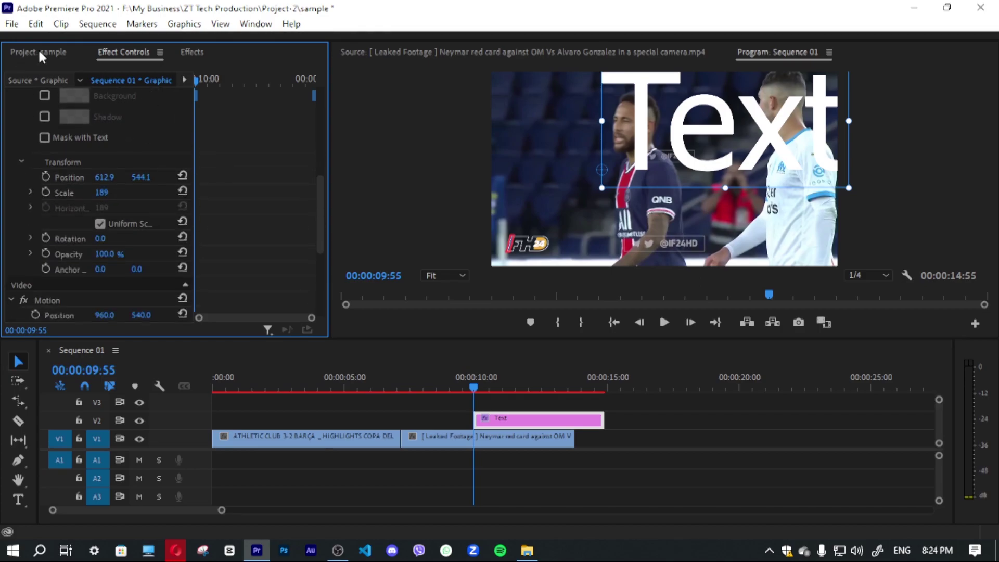
left_click(41, 52)
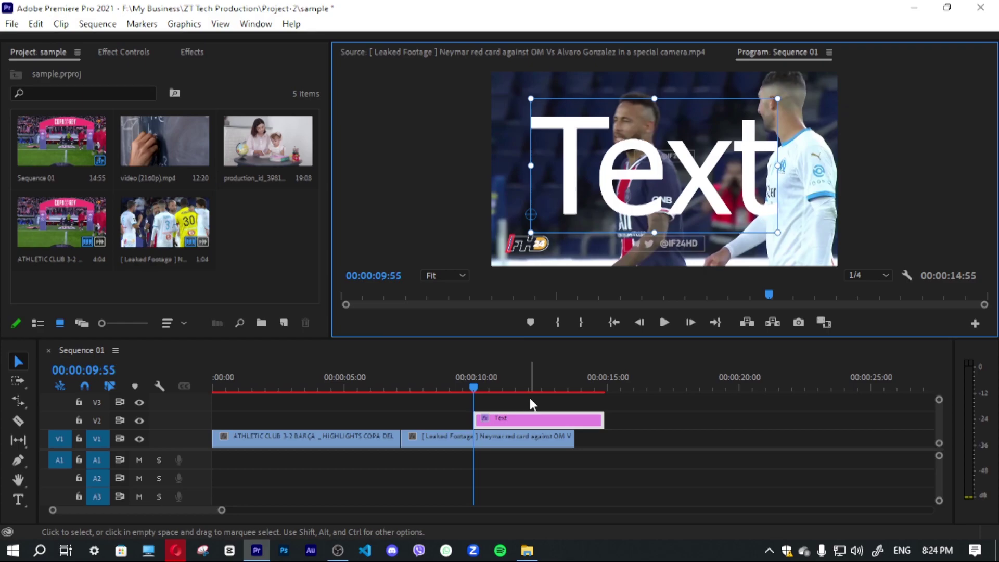